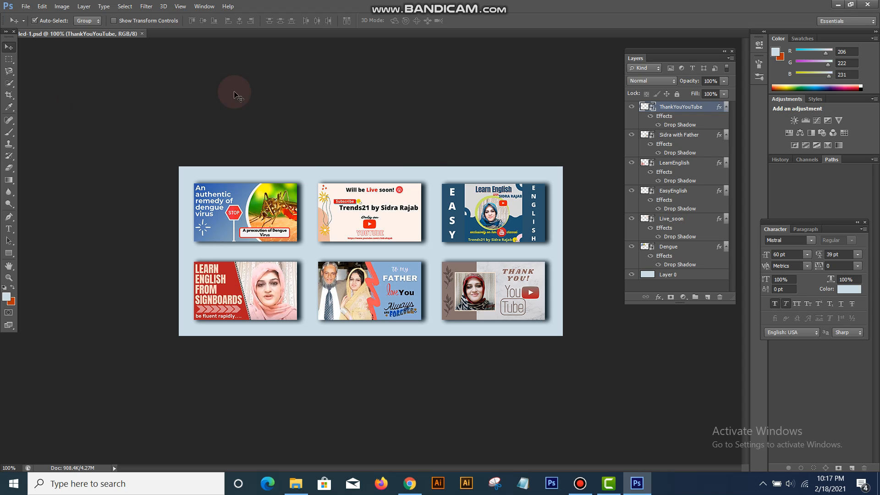
Create a new 1000 × 500 pixel RGB document at 72 pixels/inch with a white background.
{"action": "left_click", "coordinate": [26, 7]}
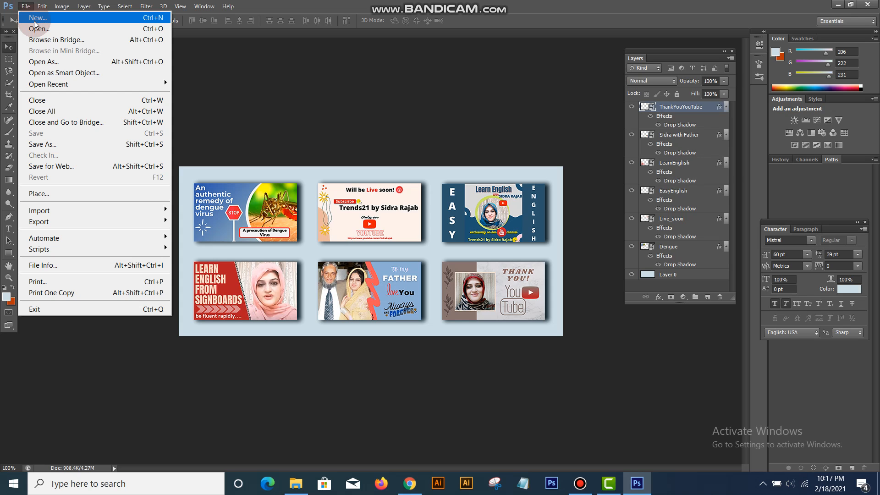
{"action": "left_click", "coordinate": [35, 19]}
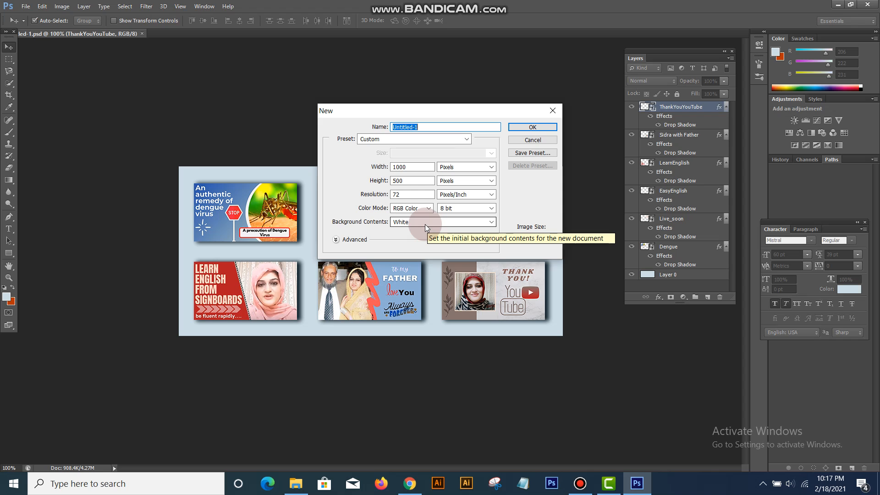
{"action": "left_click", "coordinate": [536, 127]}
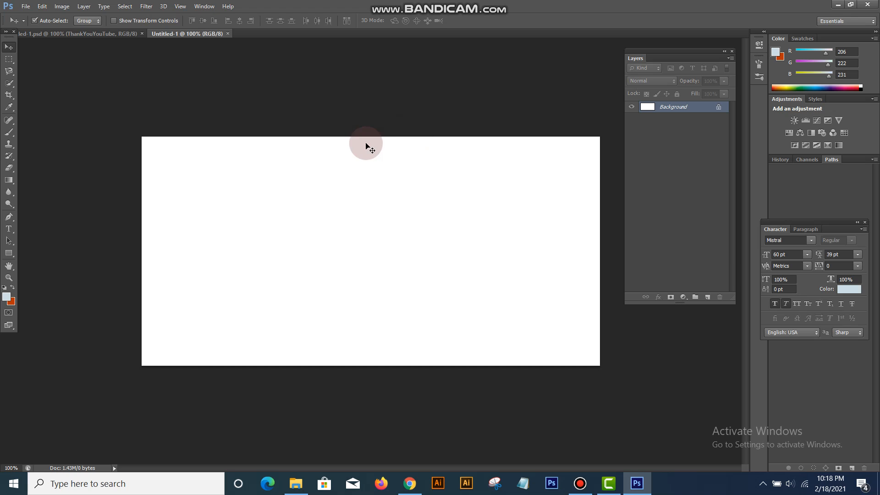
Set the foreground color to light blue #d2e8f4.
{"action": "left_click", "coordinate": [6, 296]}
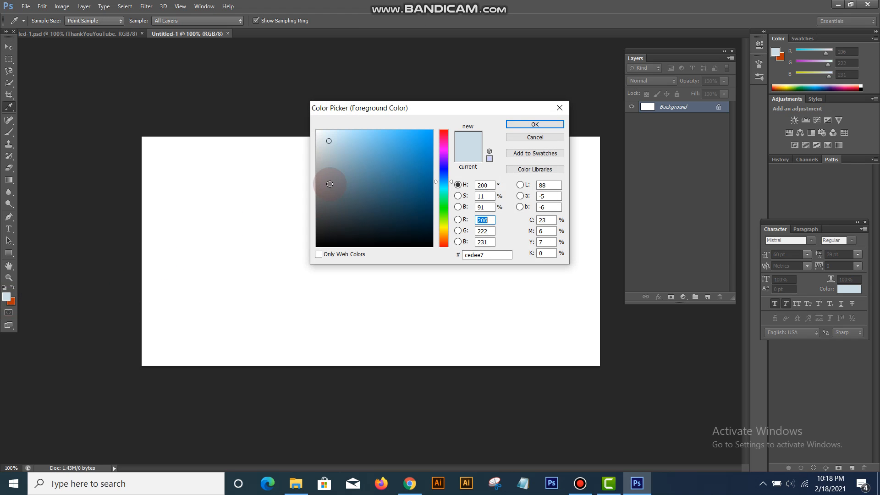
{"action": "left_click", "coordinate": [332, 135]}
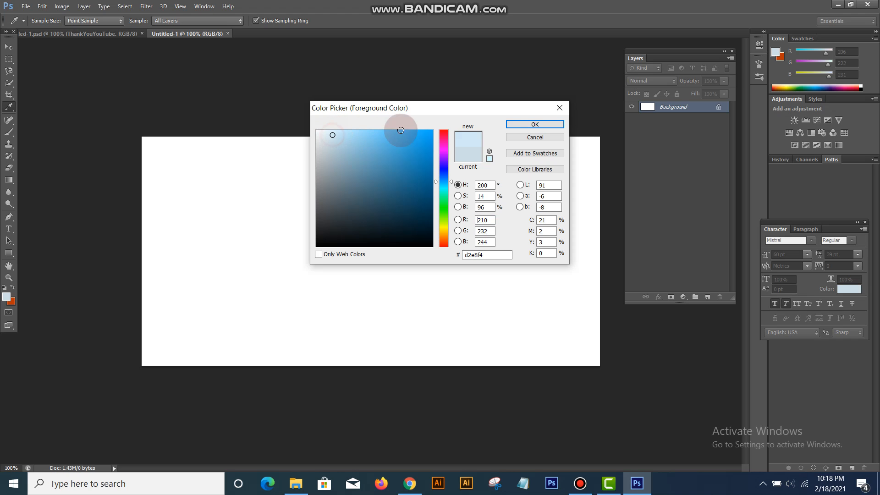
{"action": "left_click", "coordinate": [523, 123]}
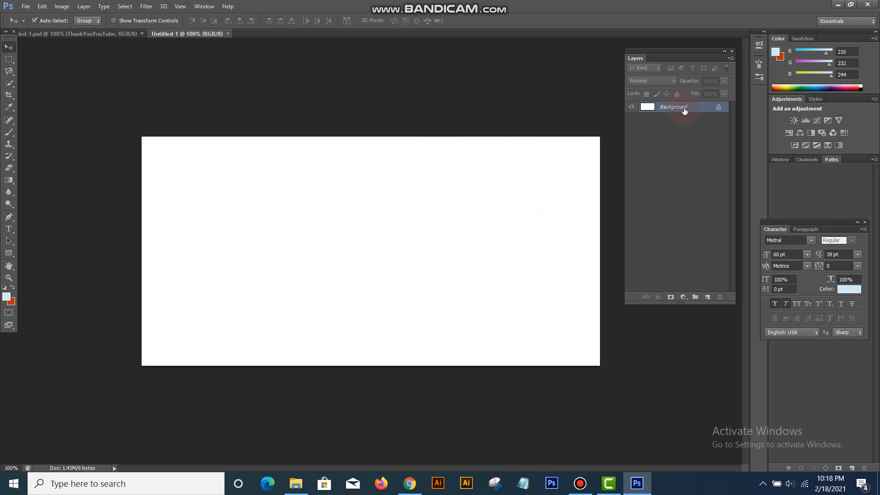
Convert the locked Background into a regular layer named Layer 0 and fill it with the light blue foreground color.
{"action": "double_click", "coordinate": [719, 108]}
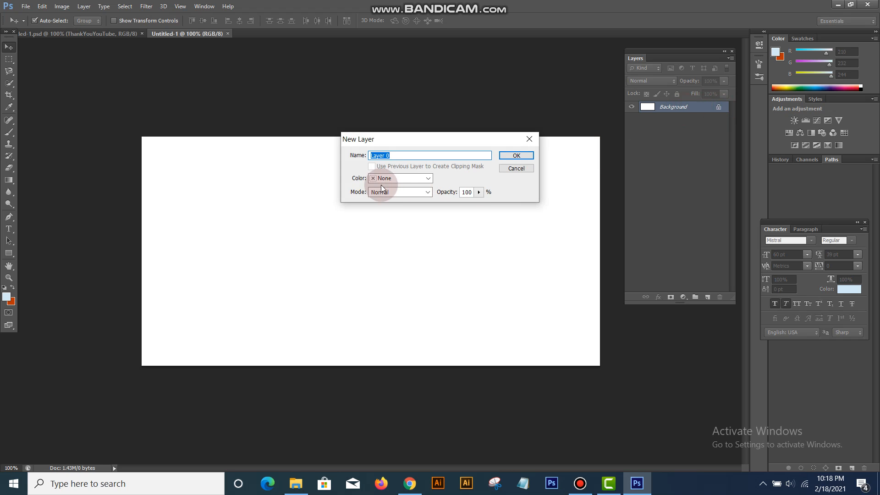
{"action": "left_click", "coordinate": [513, 156]}
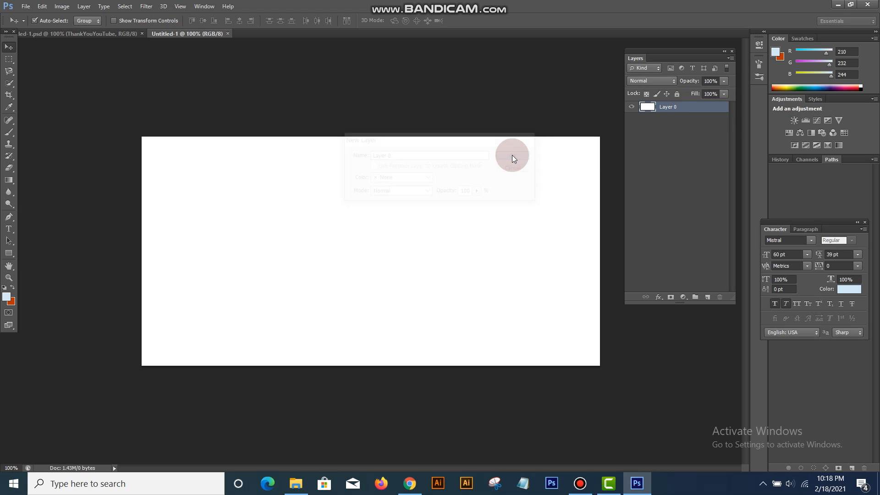
{"action": "left_click", "coordinate": [674, 112]}
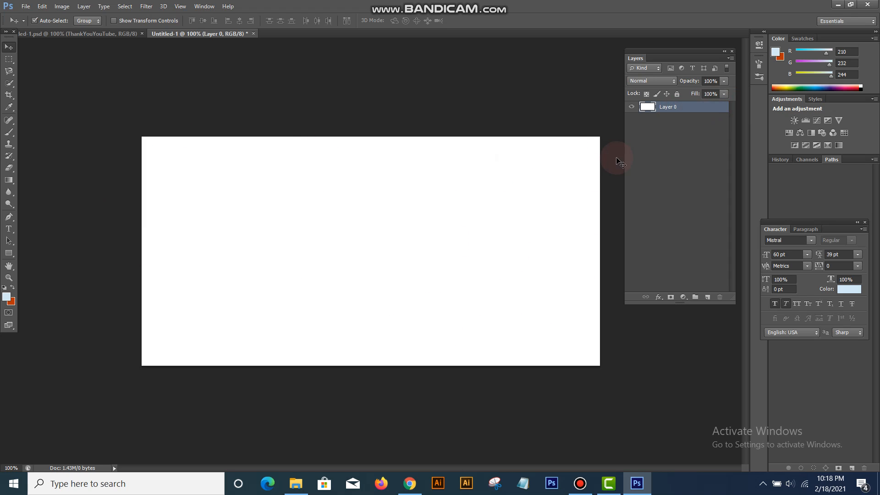
{"action": "left_click", "coordinate": [7, 297]}
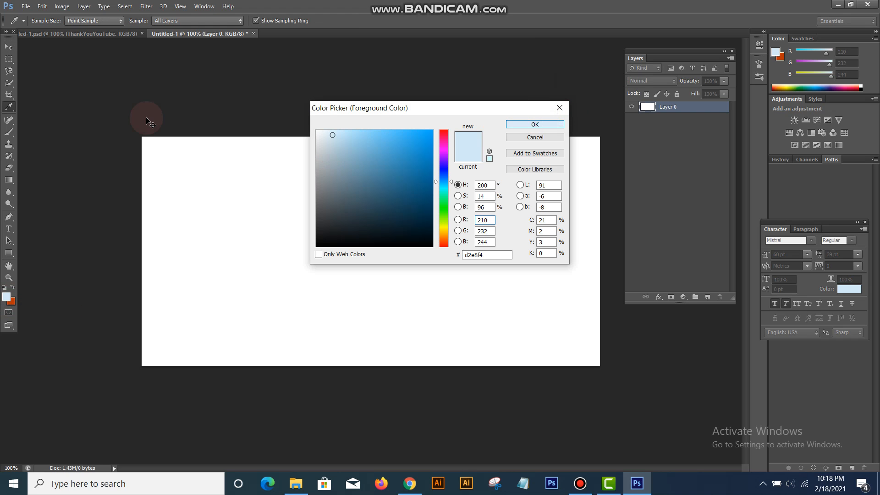
{"action": "key", "text": "Return"}
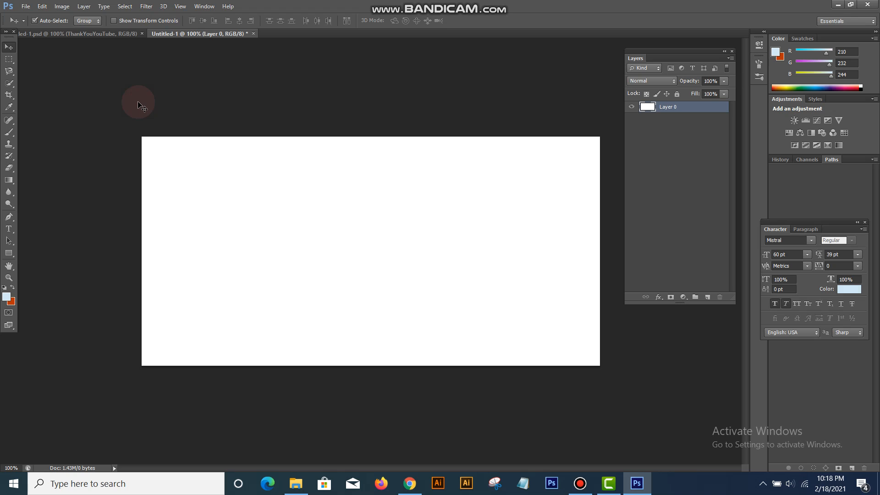
{"action": "key", "text": "alt+BackSpace"}
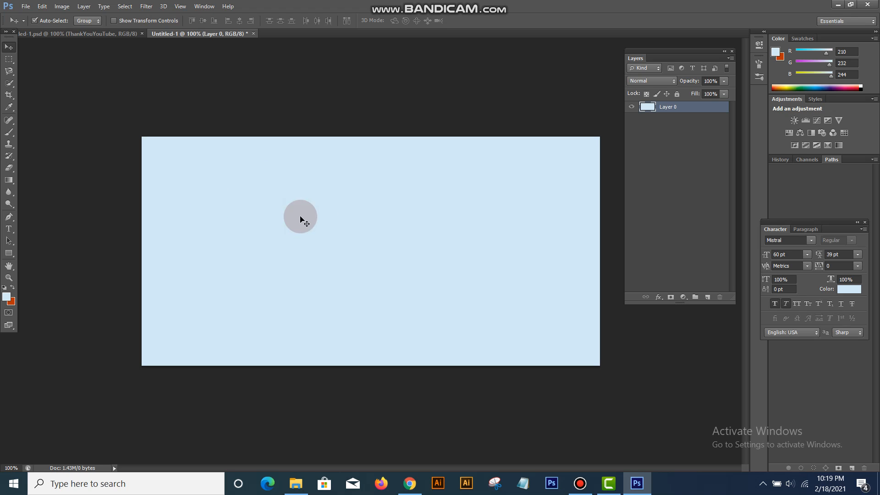
Place the Dengue image from the demo folder and move it to the upper-left area of the canvas.
{"action": "left_click", "coordinate": [26, 7]}
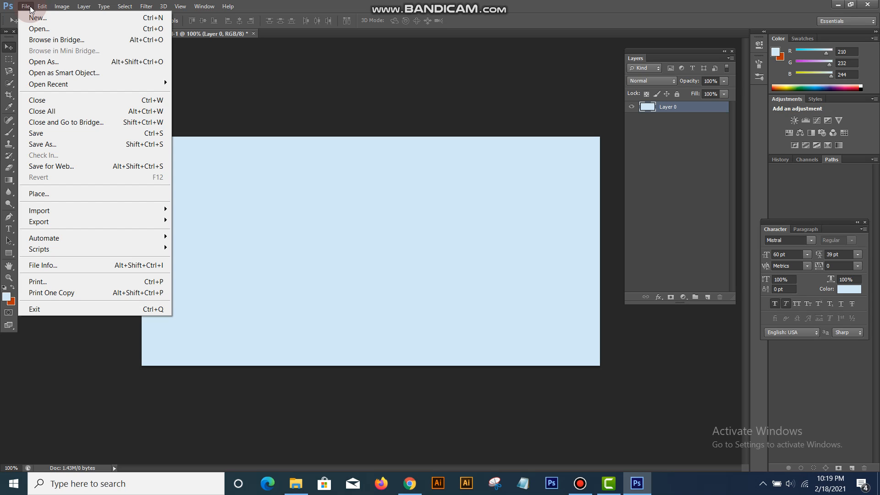
{"action": "left_click", "coordinate": [54, 194]}
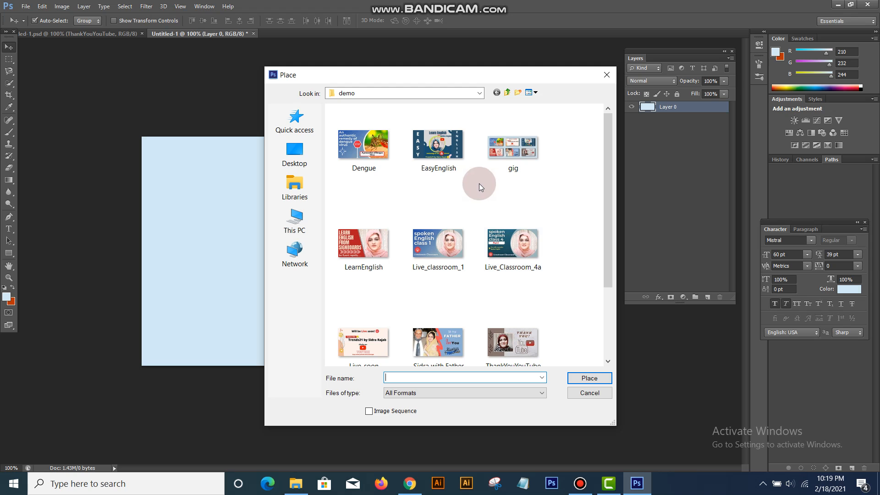
{"action": "left_click", "coordinate": [361, 153]}
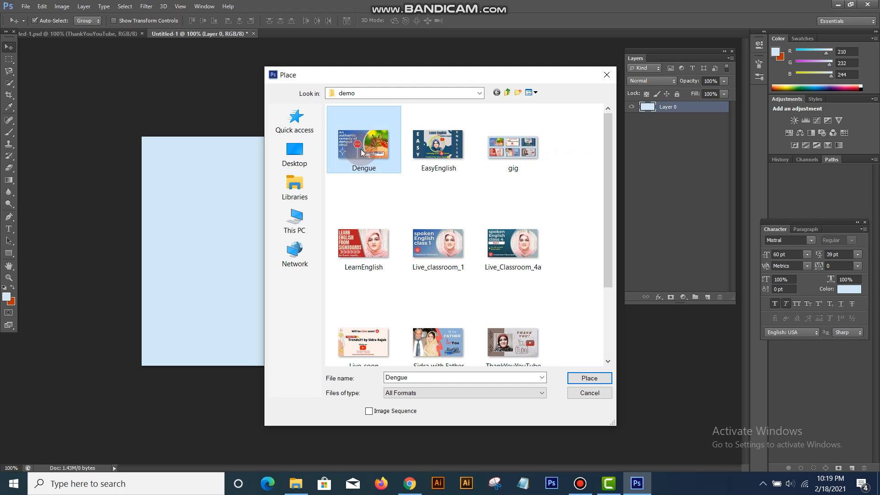
{"action": "left_click", "coordinate": [574, 382]}
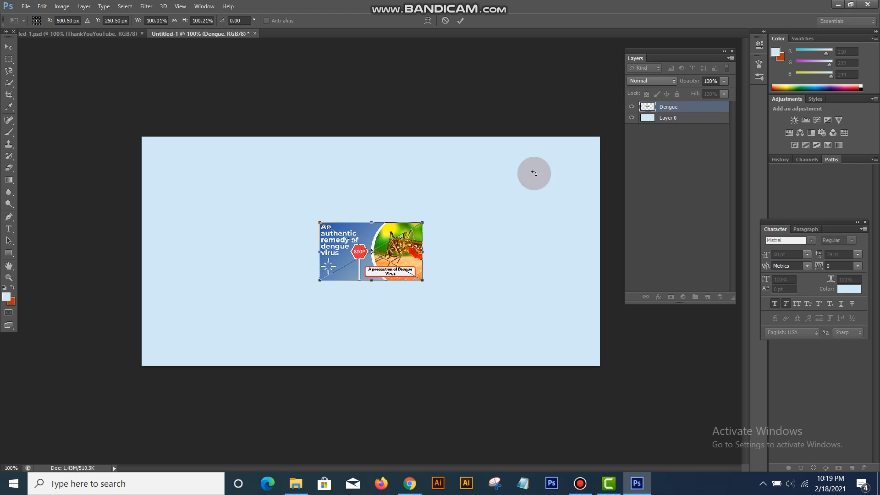
{"action": "left_click", "coordinate": [664, 120]}
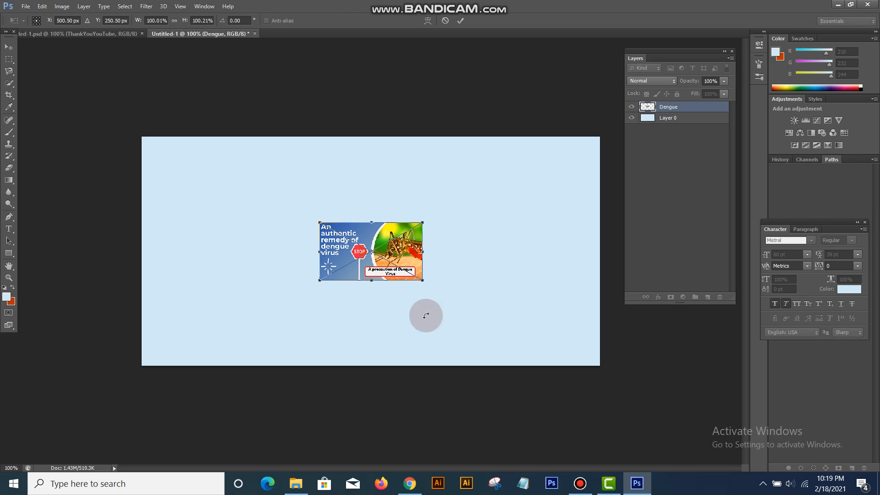
{"action": "left_click", "coordinate": [674, 110]}
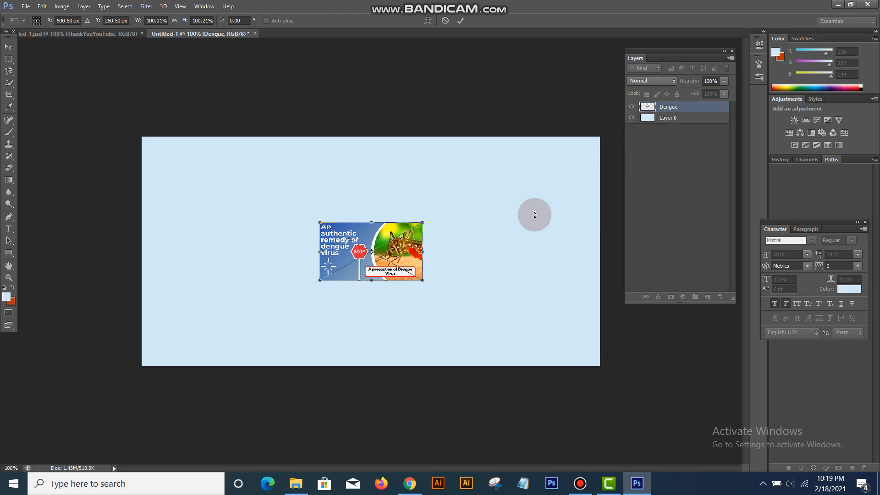
{"action": "key", "text": "v"}
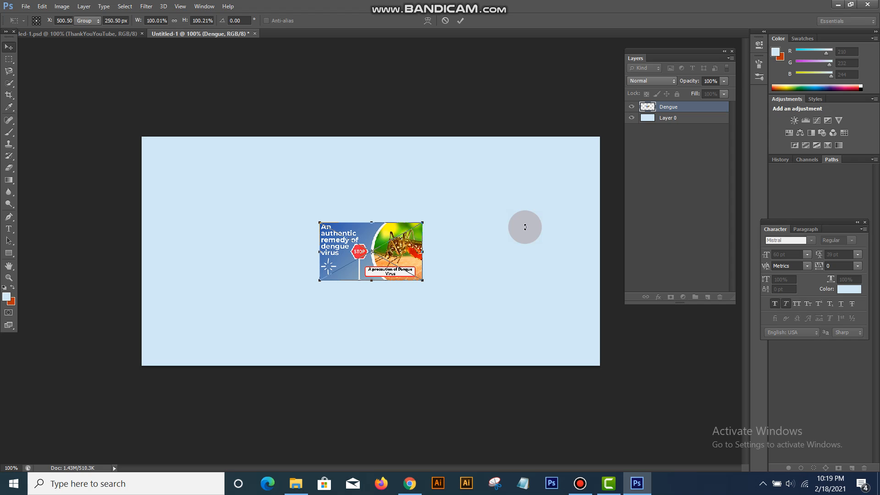
{"action": "key", "text": "Return"}
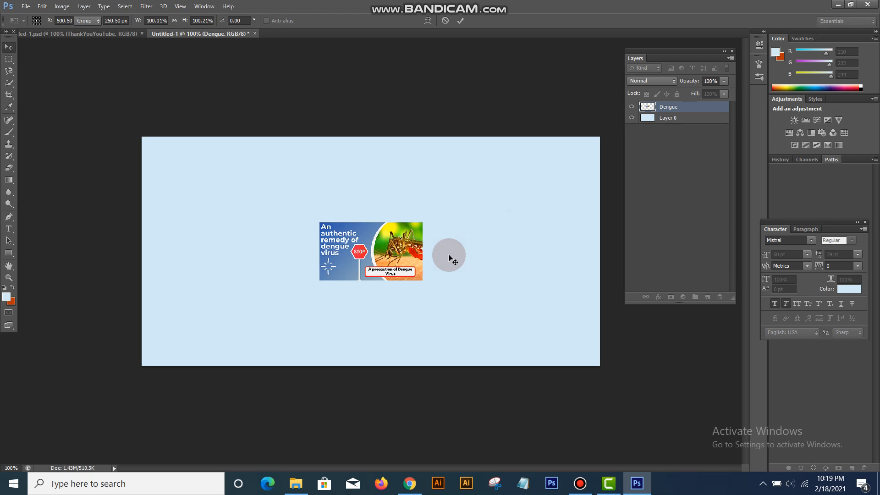
{"action": "left_click", "coordinate": [449, 255]}
{"action": "left_click_drag", "start_coordinate": [374, 250], "coordinate": [227, 194]}
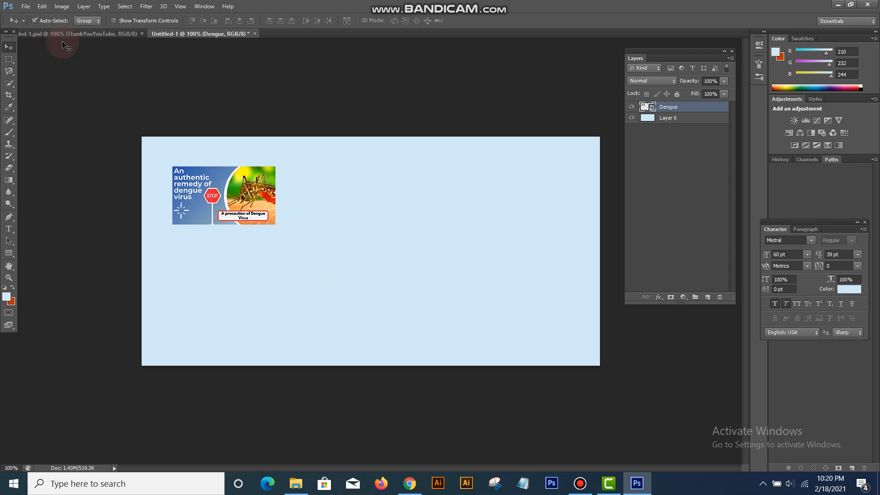
Place the EasyEnglish image from the demo folder and move it beside the Dengue thumbnail in the top row.
{"action": "left_click", "coordinate": [26, 7]}
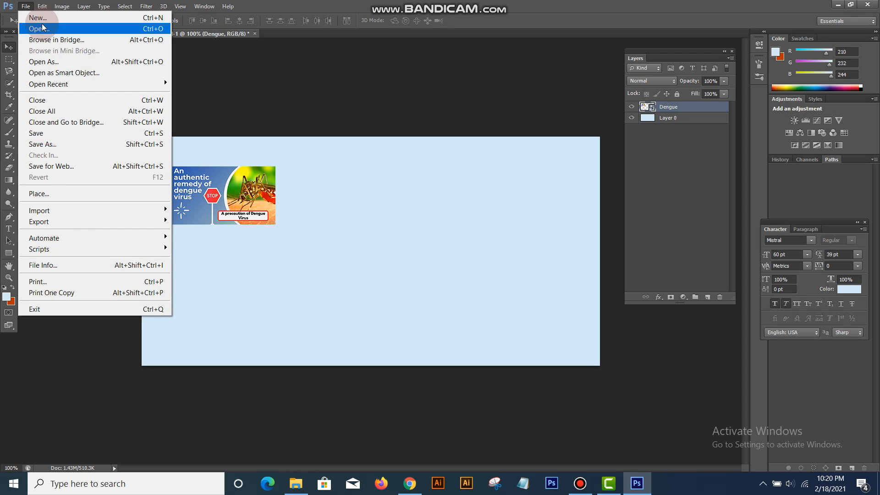
{"action": "left_click", "coordinate": [44, 193]}
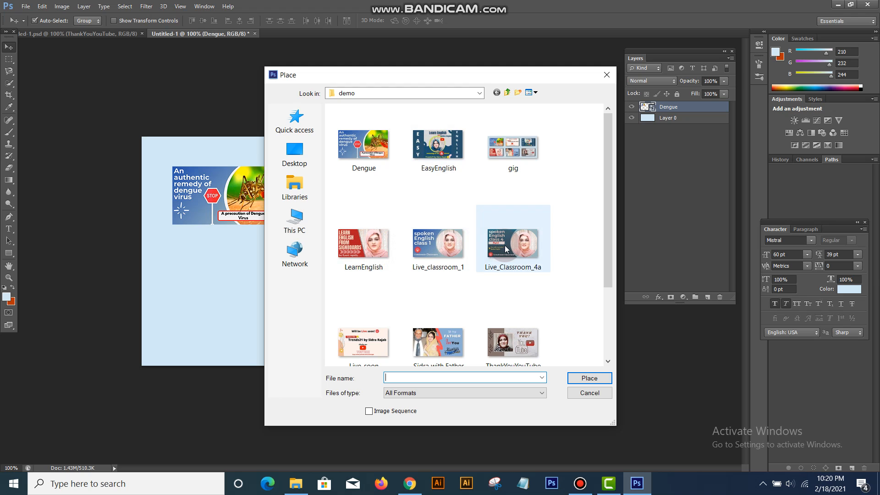
{"action": "left_click", "coordinate": [430, 153]}
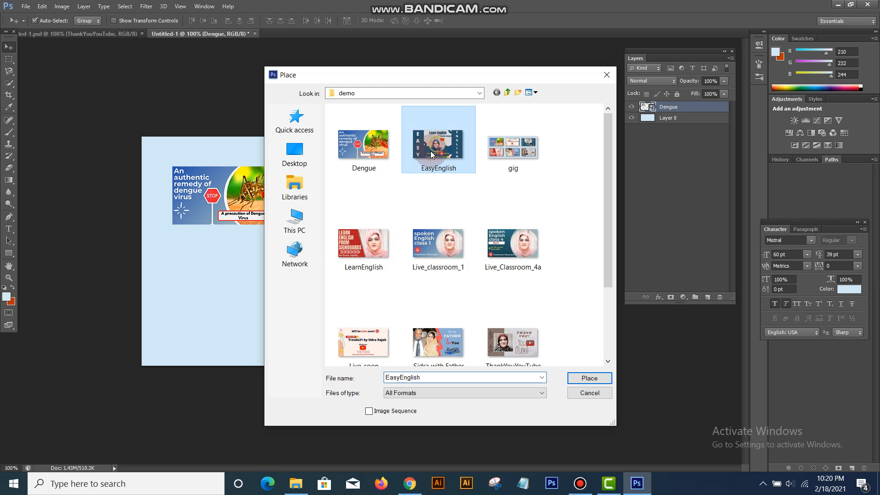
{"action": "left_click", "coordinate": [577, 377]}
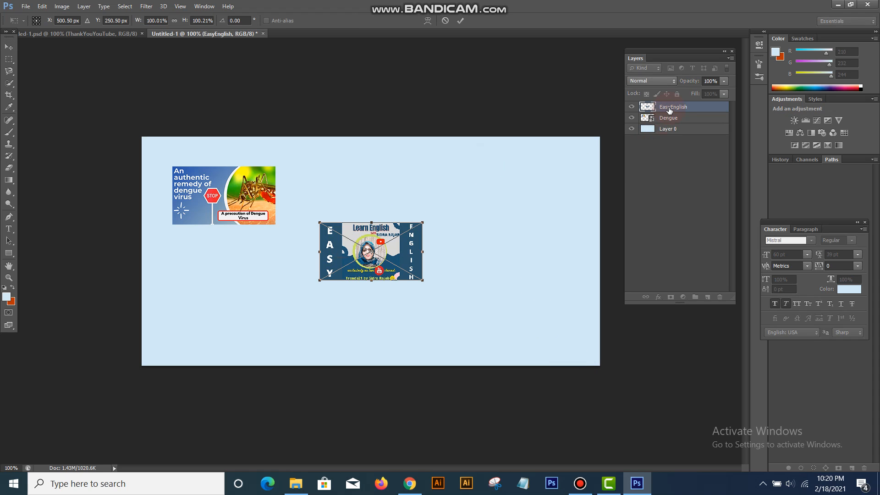
{"action": "key", "text": "Return"}
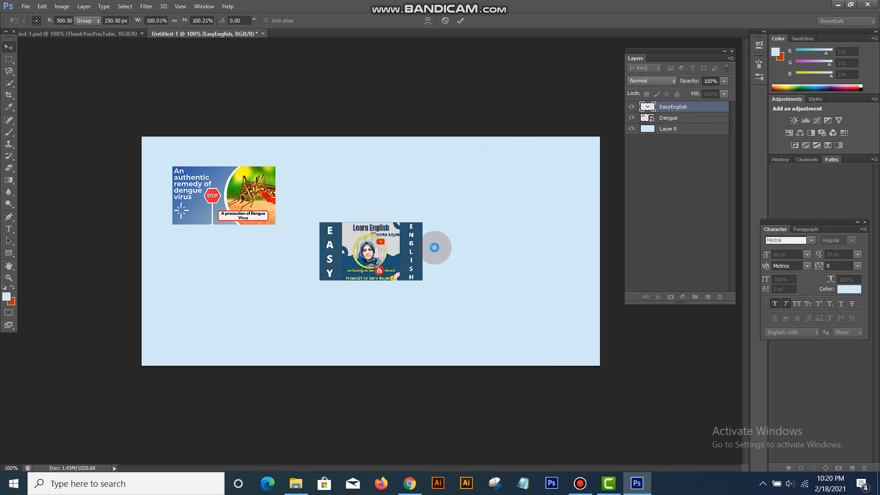
{"action": "left_click_drag", "start_coordinate": [399, 253], "coordinate": [379, 204]}
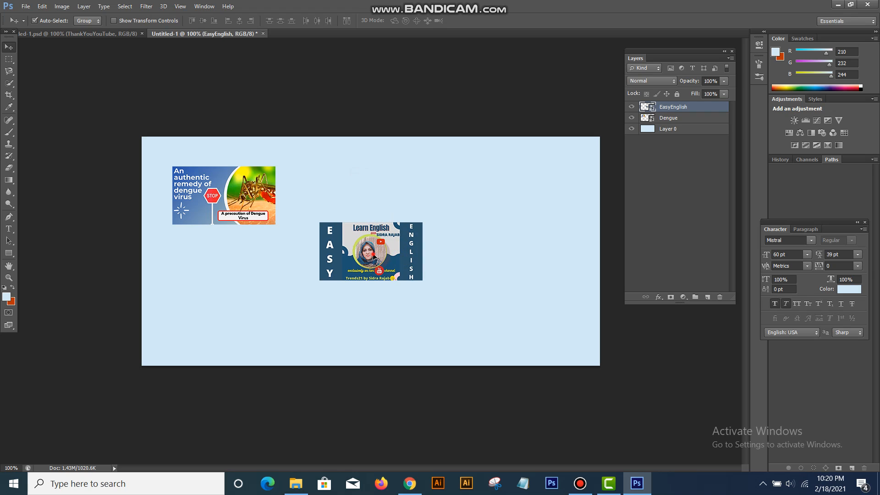
{"action": "left_click_drag", "start_coordinate": [334, 200], "coordinate": [349, 193]}
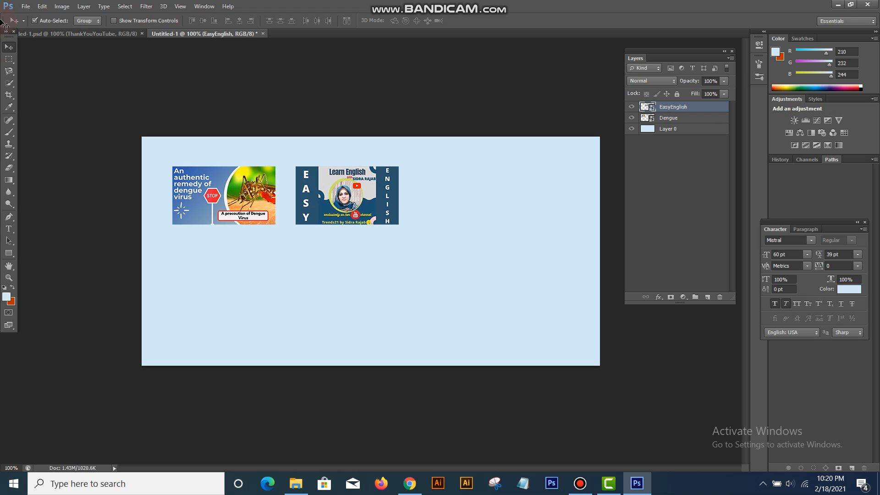
Place the LearnEnglish image from the demo folder and move it to the right of the EasyEnglish thumbnail in the top row.
{"action": "left_click", "coordinate": [26, 7]}
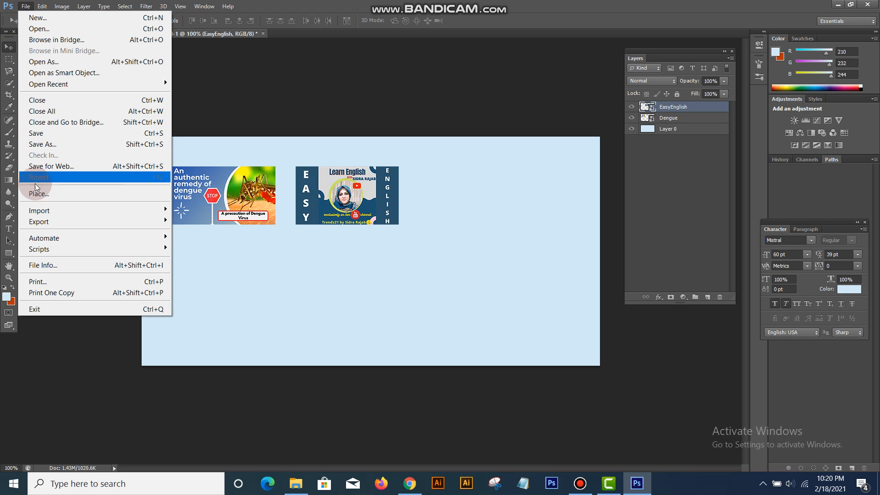
{"action": "left_click", "coordinate": [46, 193]}
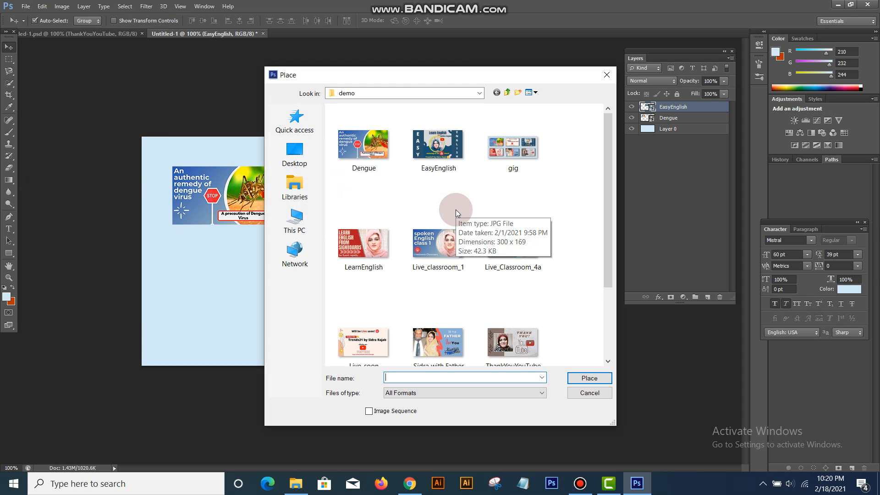
{"action": "left_click", "coordinate": [367, 243]}
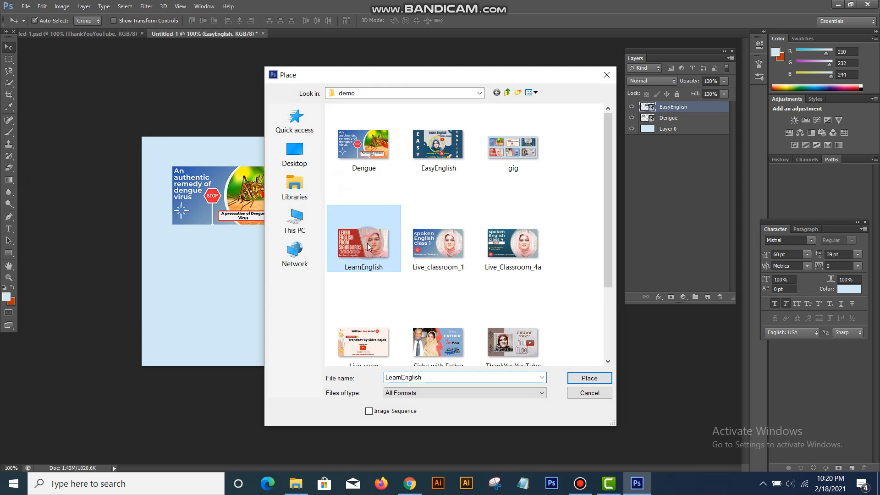
{"action": "left_click", "coordinate": [581, 378]}
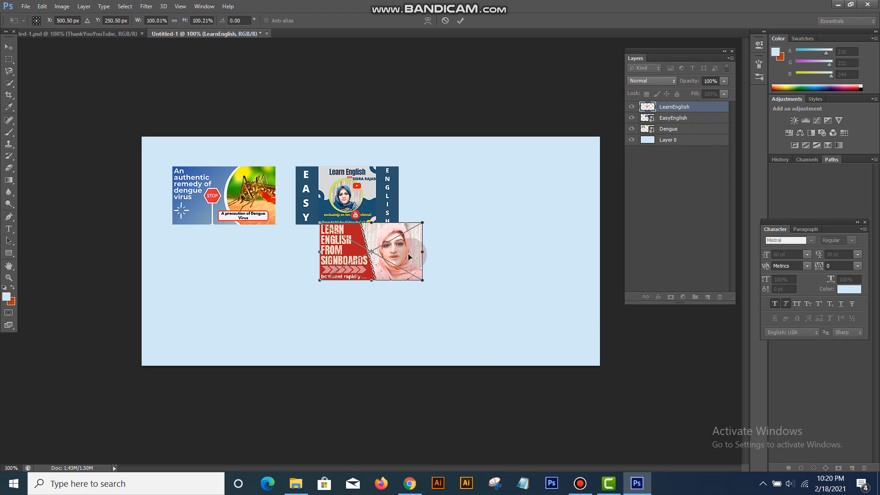
{"action": "key", "text": "Return"}
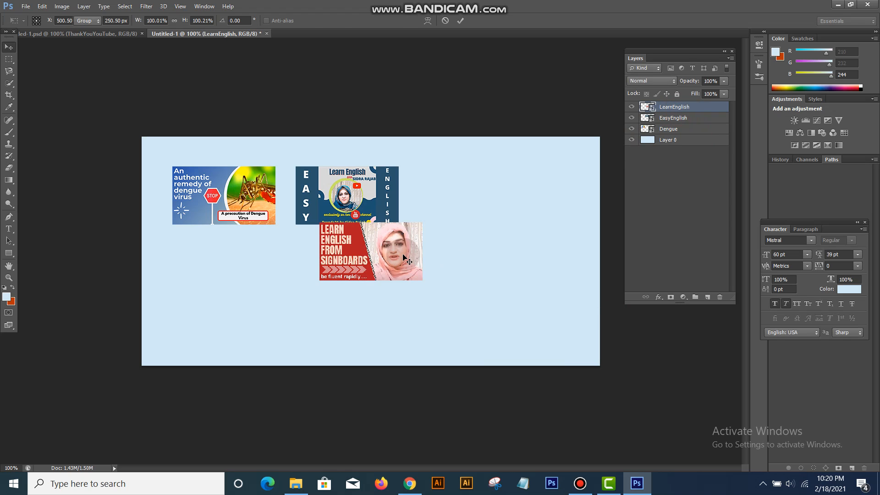
{"action": "left_click", "coordinate": [458, 237]}
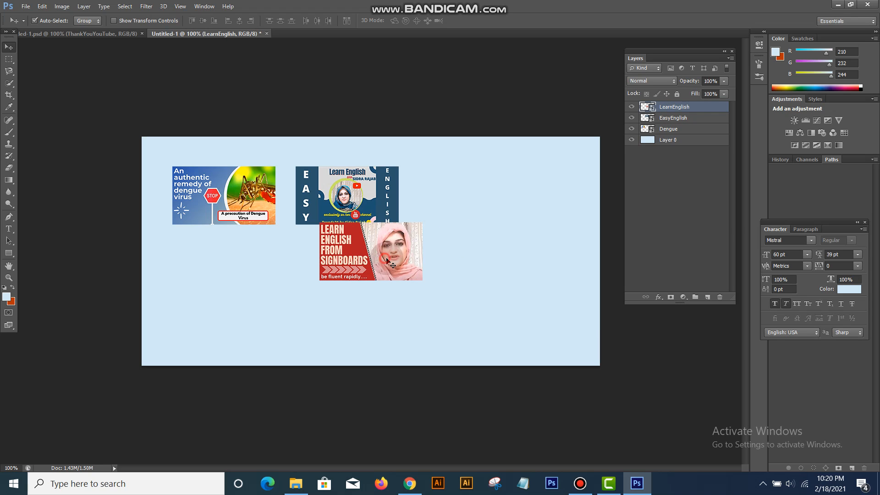
{"action": "left_click_drag", "start_coordinate": [385, 257], "coordinate": [476, 202]}
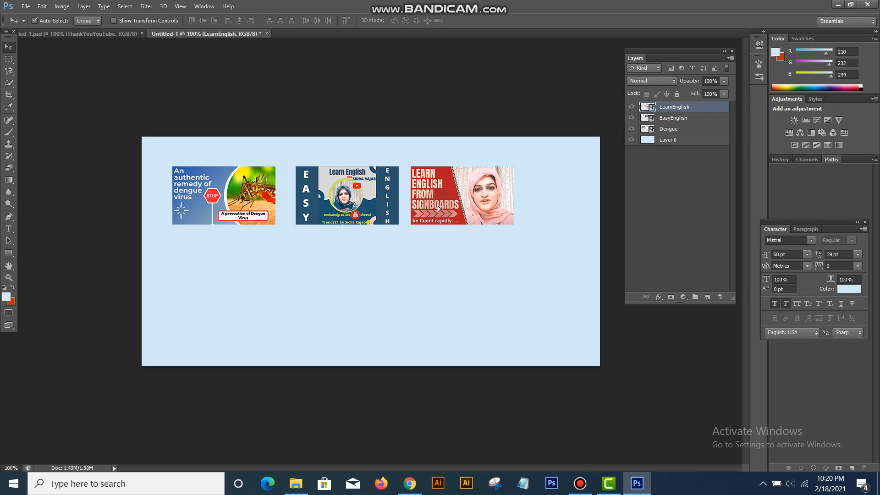
Place the "To my Father" image from the demo folder and move it below the Dengue thumbnail to start the second row.
{"action": "left_click", "coordinate": [25, 7]}
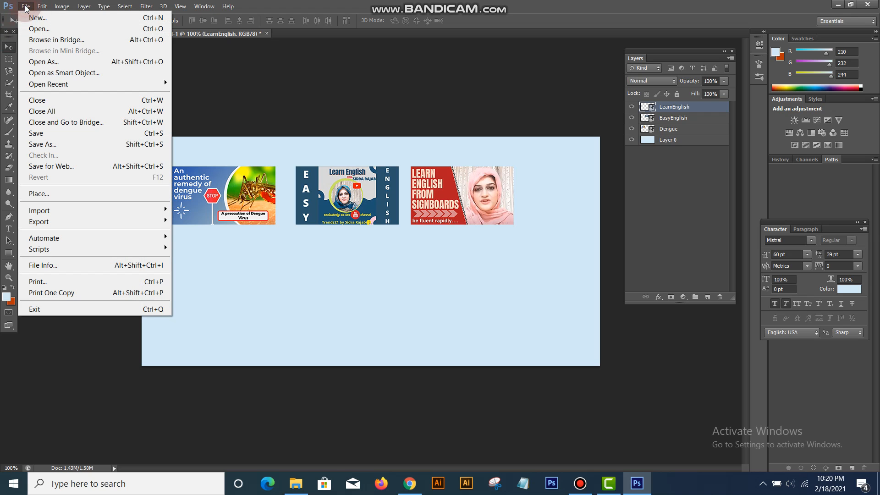
{"action": "left_click", "coordinate": [41, 194]}
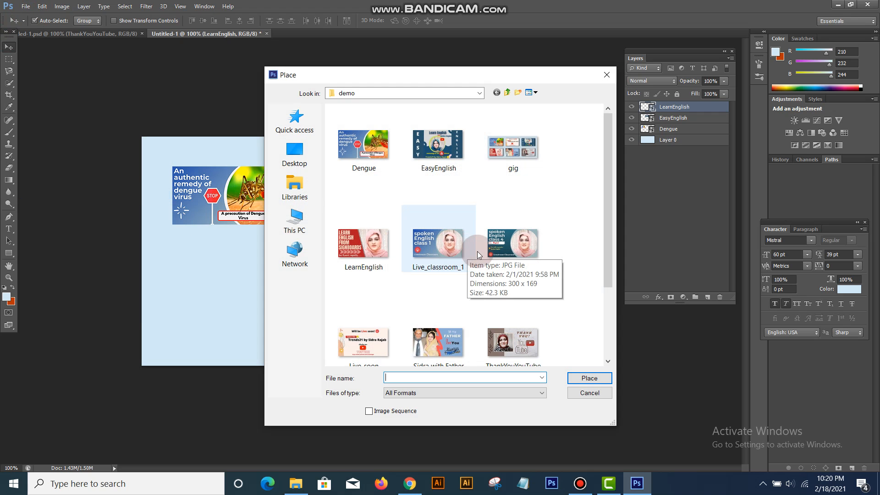
{"action": "left_click", "coordinate": [436, 344]}
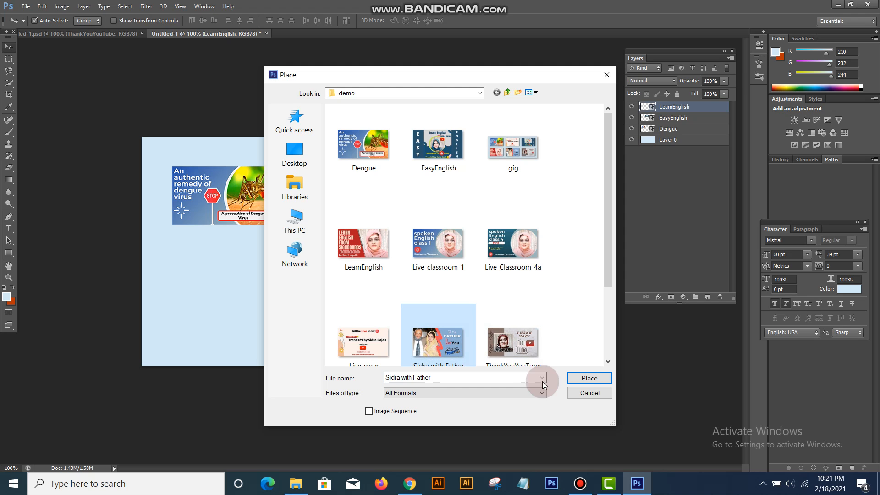
{"action": "left_click", "coordinate": [586, 377]}
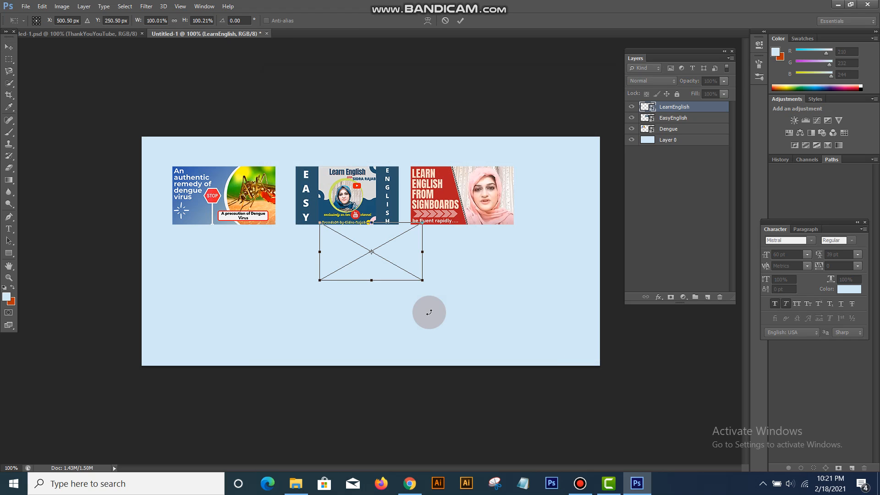
{"action": "key", "text": "Return"}
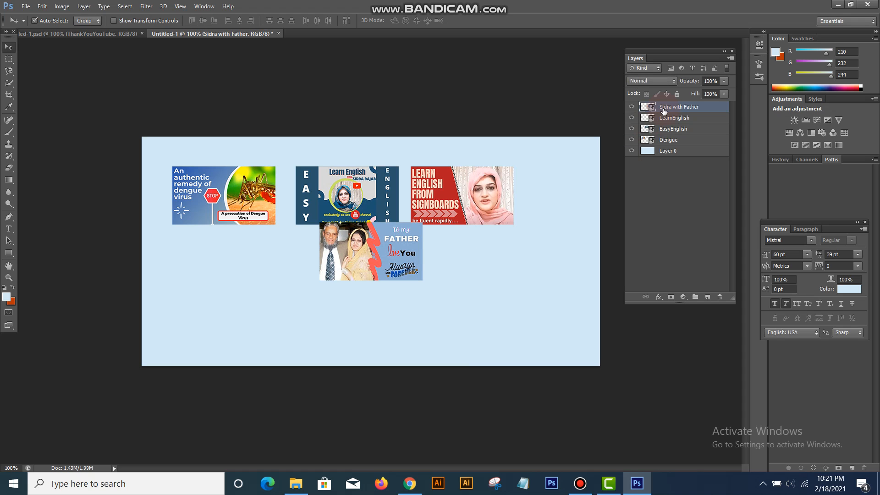
{"action": "left_click_drag", "start_coordinate": [384, 256], "coordinate": [237, 279]}
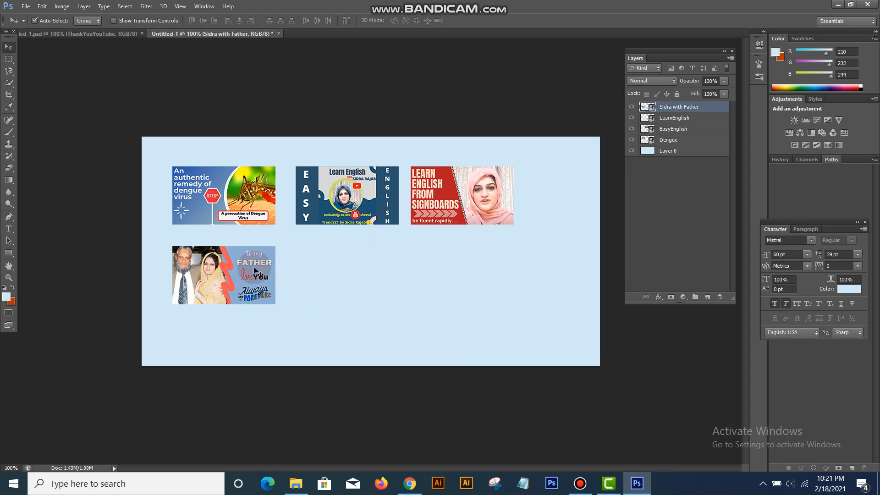
Place the Live_soon image from the demo folder and move it below the EasyEnglish thumbnail in the second row.
{"action": "left_click", "coordinate": [24, 7]}
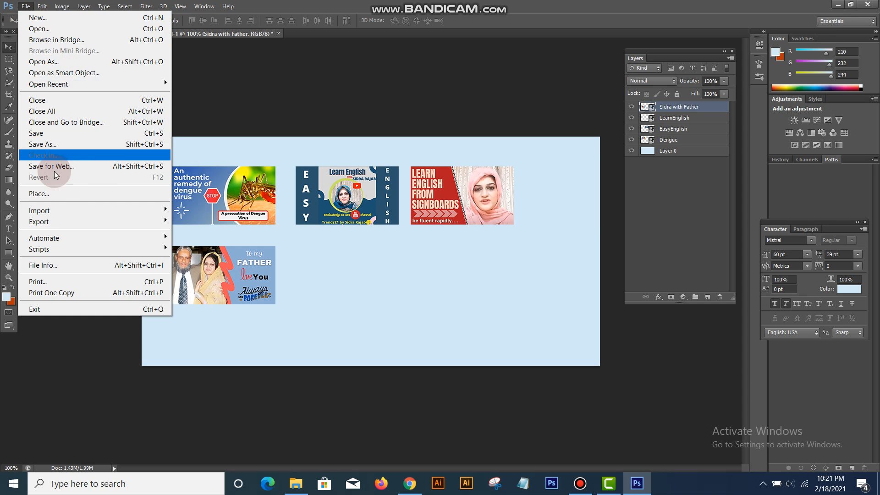
{"action": "left_click", "coordinate": [56, 195]}
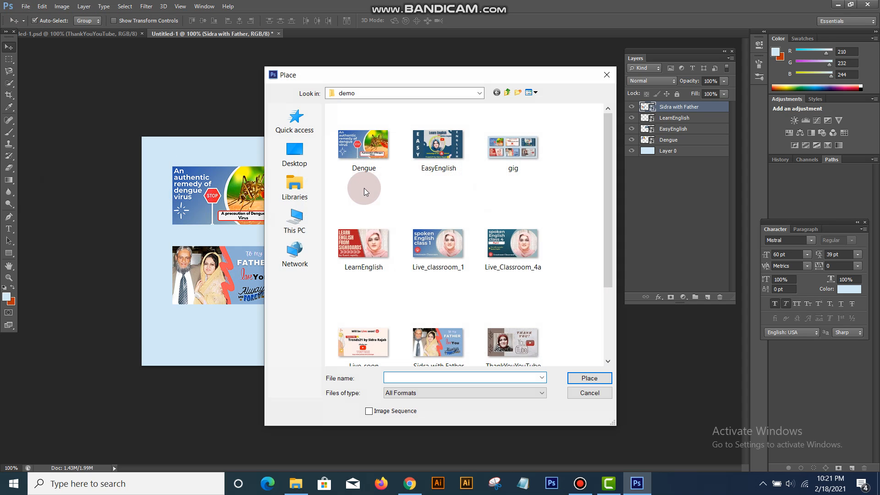
{"action": "left_click", "coordinate": [369, 342]}
{"action": "left_click", "coordinate": [584, 380]}
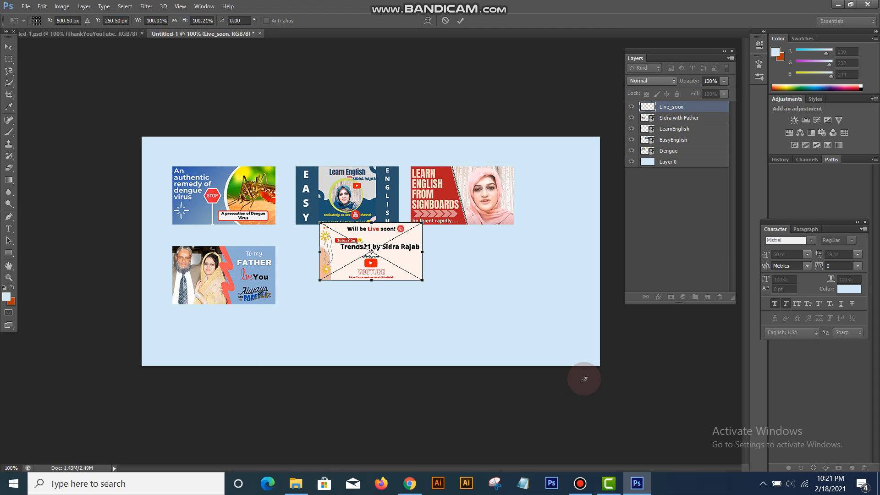
{"action": "key", "text": "Return"}
{"action": "left_click_drag", "start_coordinate": [393, 267], "coordinate": [369, 290]}
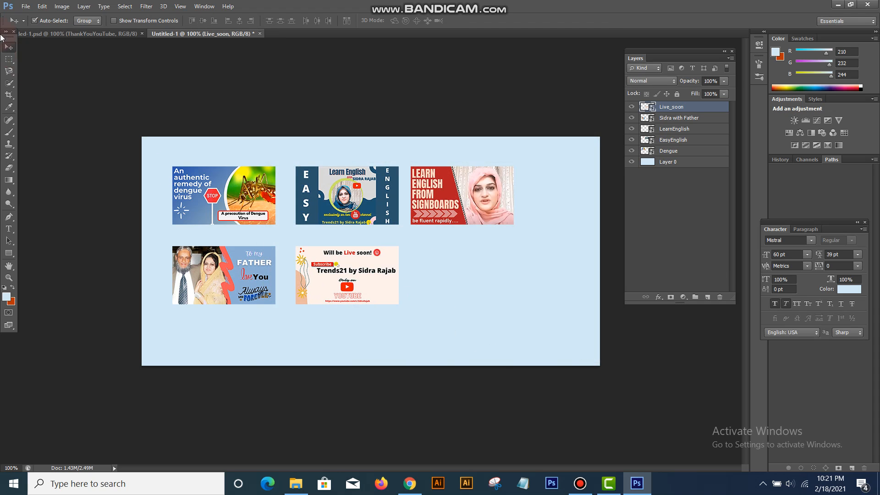
Place the ThankYouYouTube image from the demo folder and move it below the LearnEnglish thumbnail in the second row.
{"action": "left_click", "coordinate": [24, 7]}
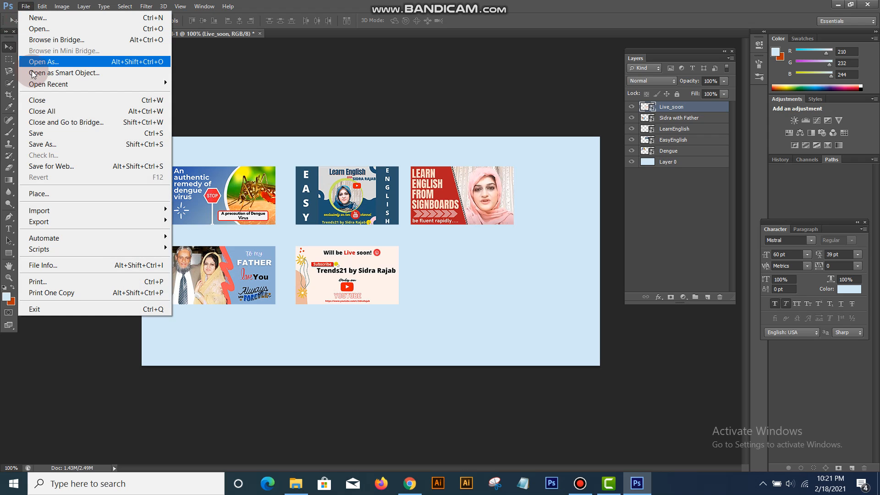
{"action": "left_click", "coordinate": [39, 193]}
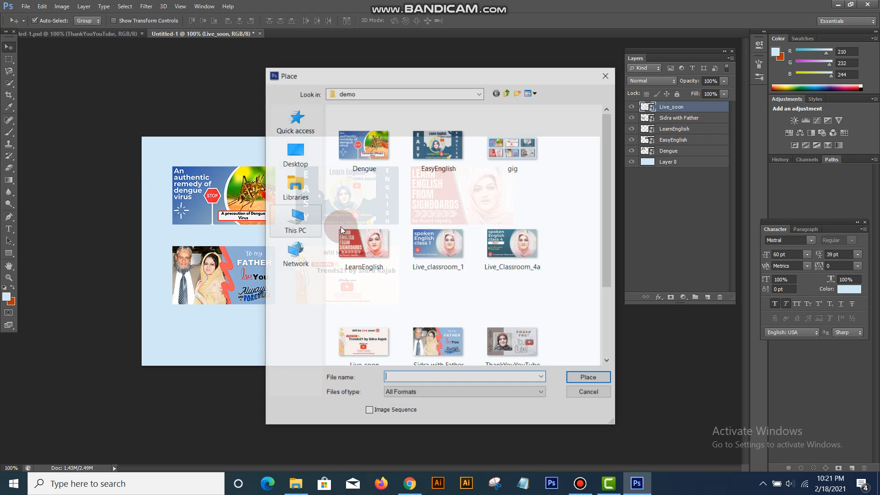
{"action": "left_click", "coordinate": [513, 341]}
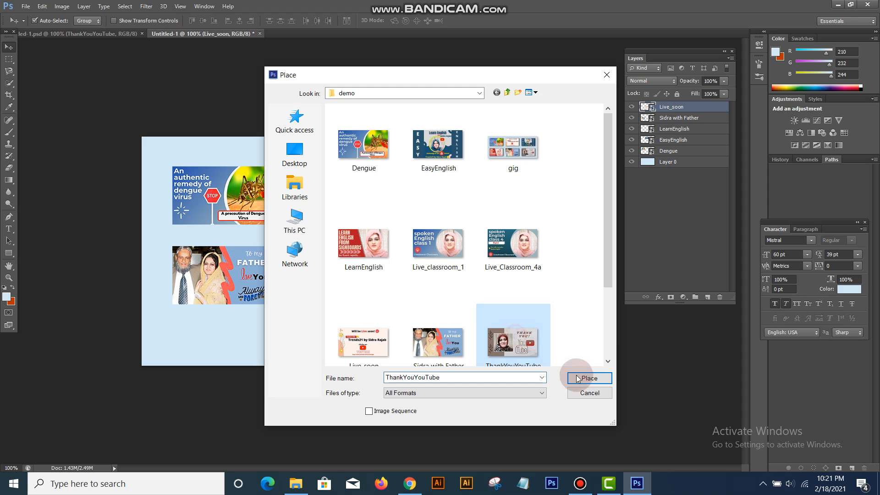
{"action": "left_click", "coordinate": [591, 379]}
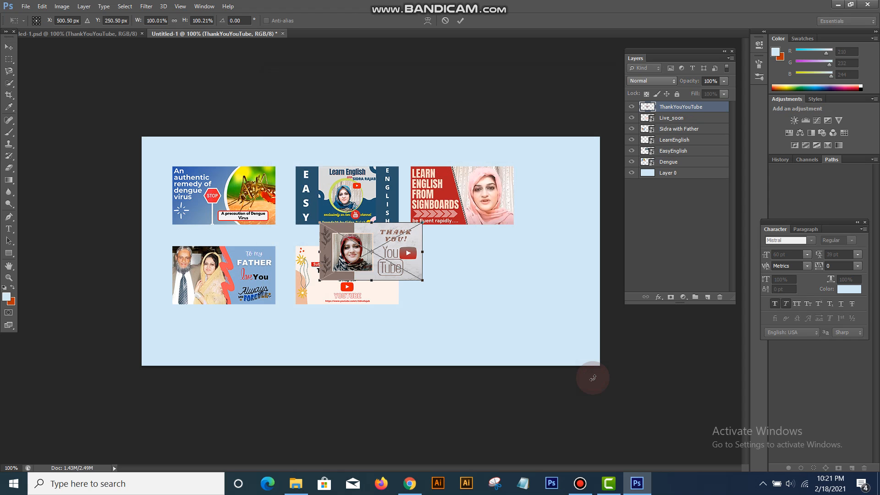
{"action": "key", "text": "Return"}
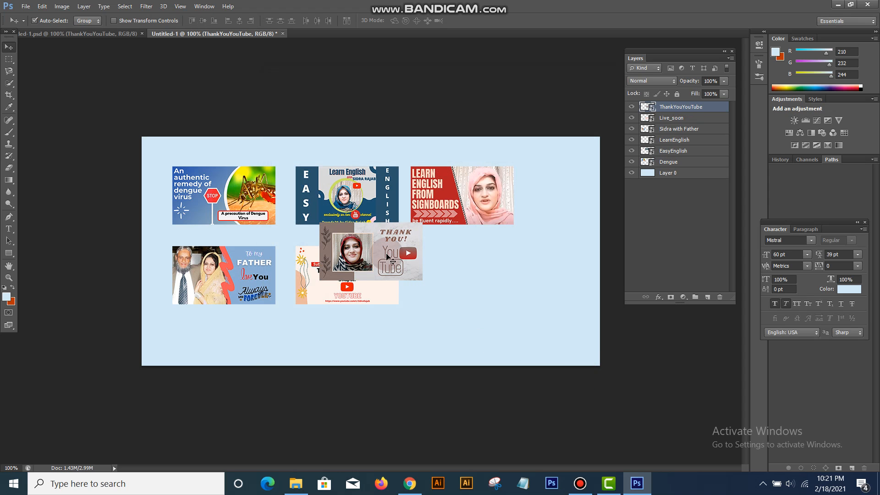
{"action": "left_click_drag", "start_coordinate": [397, 253], "coordinate": [488, 284]}
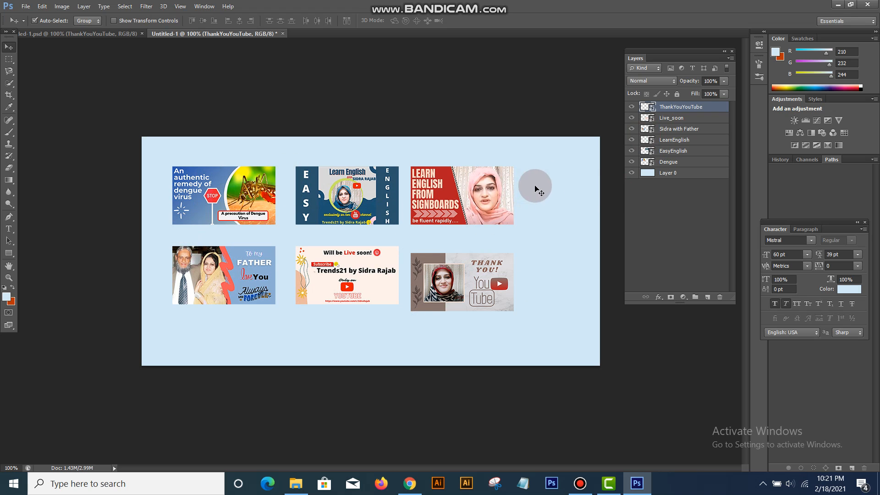
Shift the Dengue, EasyEnglish and LearnEnglish thumbnails slightly upward and space them evenly across the top row.
{"action": "left_click", "coordinate": [662, 175]}
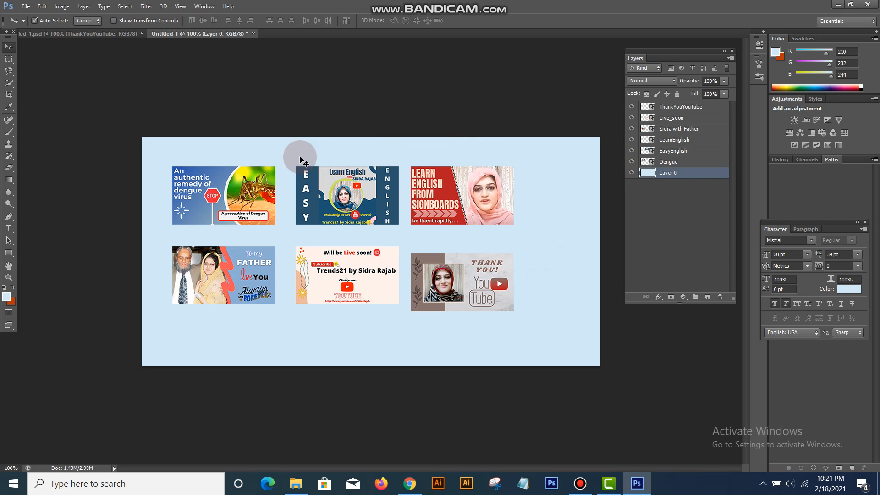
{"action": "left_click_drag", "start_coordinate": [242, 208], "coordinate": [235, 204]}
{"action": "left_click_drag", "start_coordinate": [313, 197], "coordinate": [308, 192]}
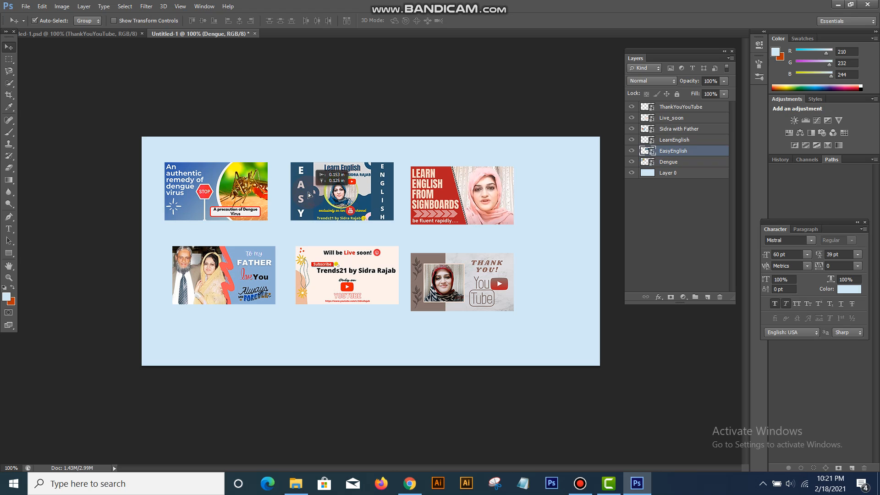
{"action": "left_click_drag", "start_coordinate": [435, 195], "coordinate": [441, 191]}
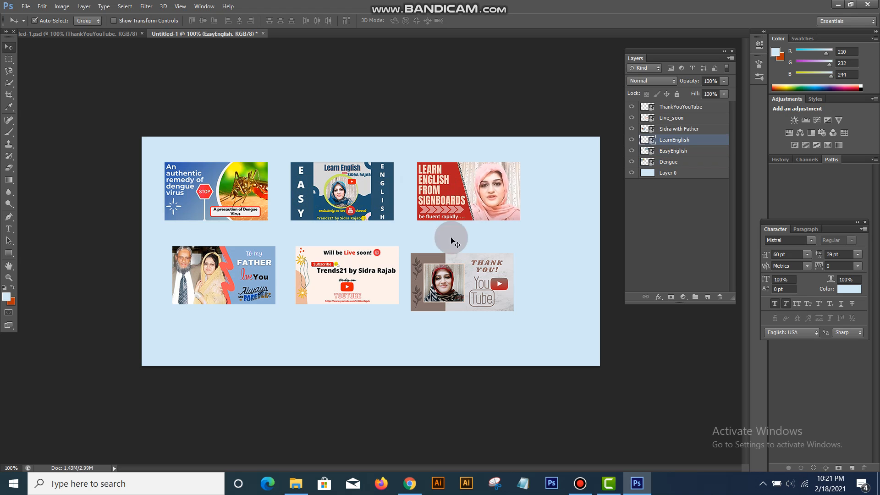
Align the three second-row thumbnails on one line, each directly beneath the thumbnail above it.
{"action": "left_click_drag", "start_coordinate": [458, 293], "coordinate": [464, 287]}
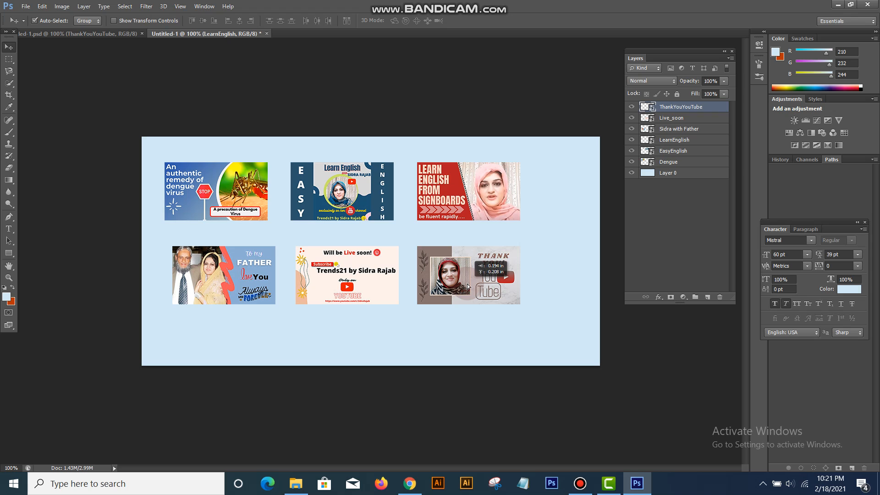
{"action": "left_click_drag", "start_coordinate": [224, 283], "coordinate": [216, 282]}
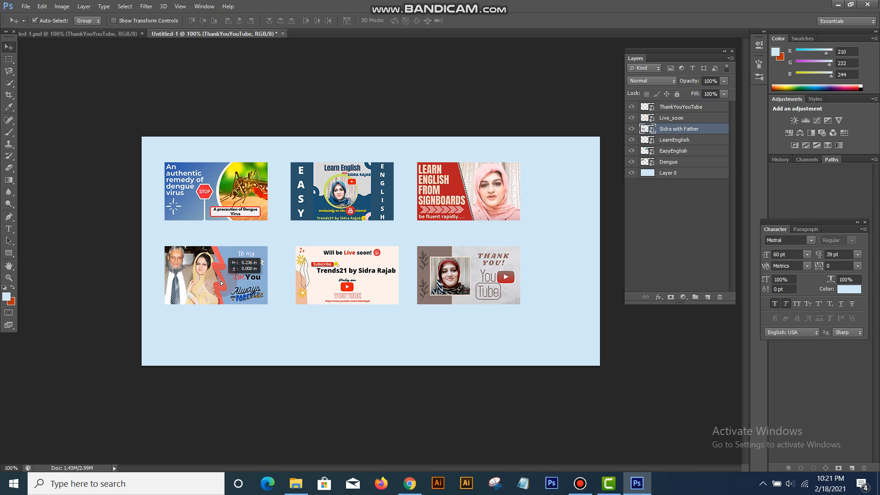
{"action": "left_click_drag", "start_coordinate": [330, 284], "coordinate": [325, 284]}
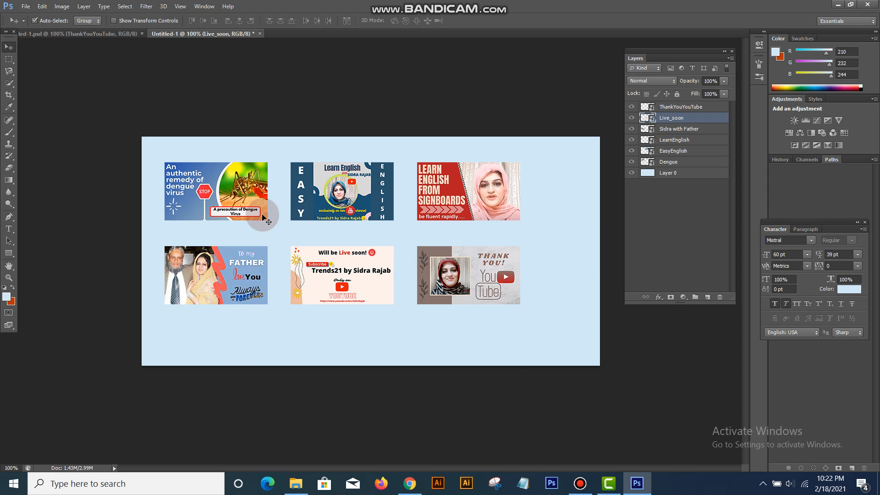
Open the blending options of the Dengue layer and enable a Drop Shadow effect.
{"action": "left_click", "coordinate": [672, 177]}
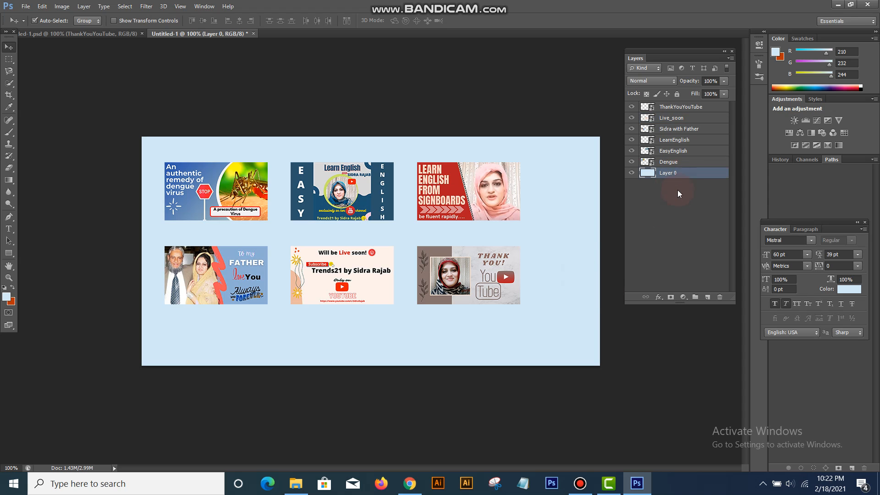
{"action": "left_click", "coordinate": [678, 167]}
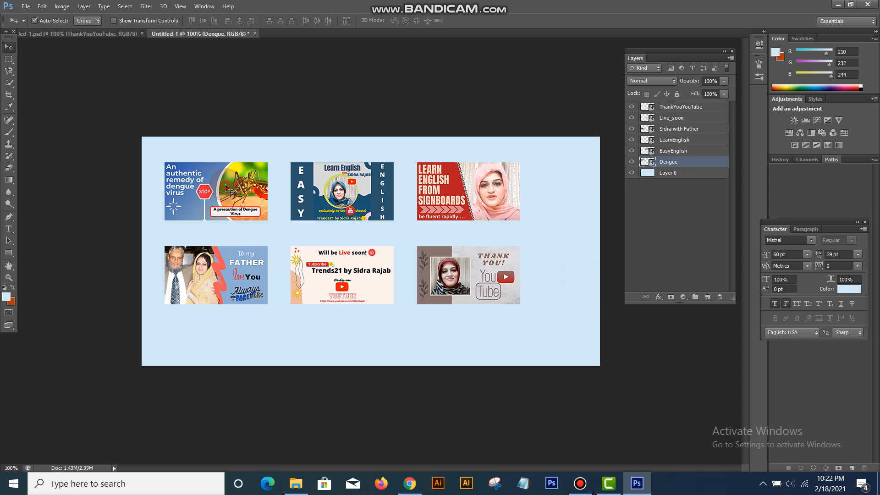
{"action": "right_click", "coordinate": [679, 165]}
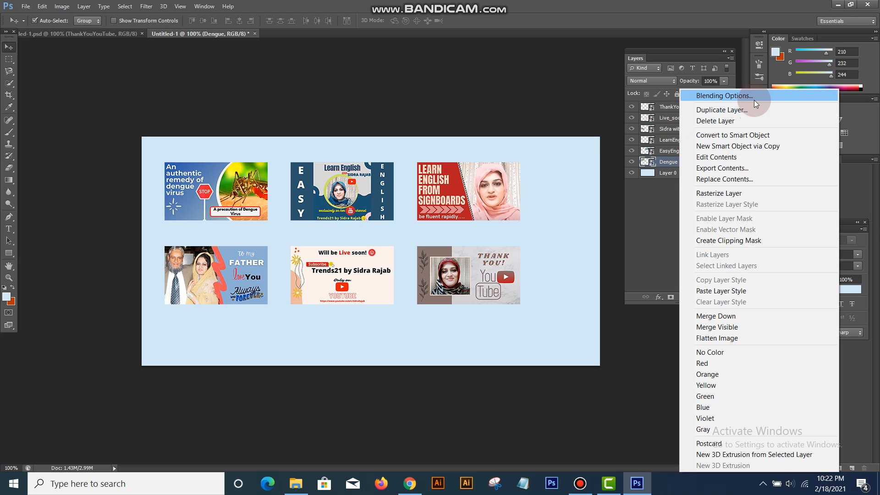
{"action": "left_click", "coordinate": [732, 99]}
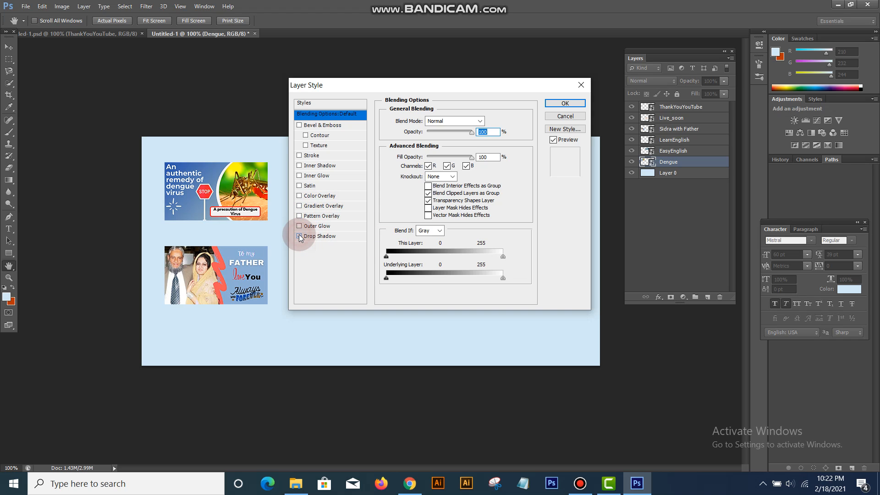
{"action": "left_click", "coordinate": [299, 236]}
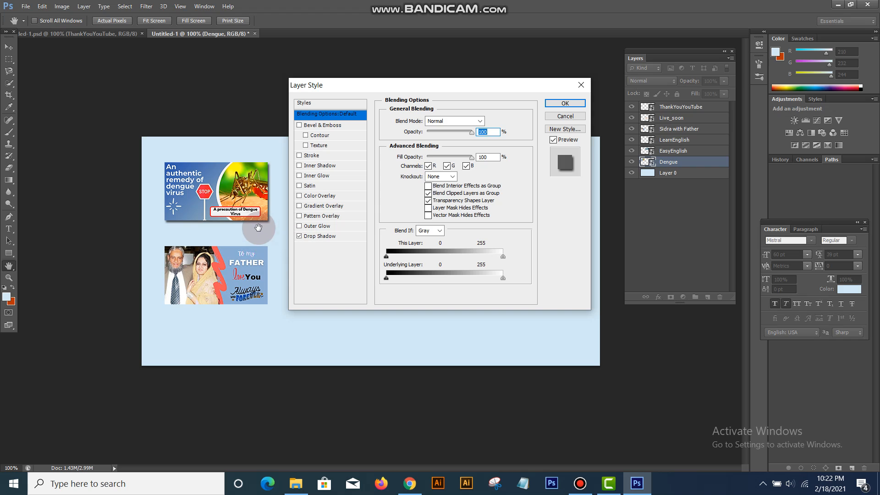
Set the Dengue layer's drop shadow to Normal blend mode with a 120° angle and apply the layer style.
{"action": "left_click", "coordinate": [323, 236]}
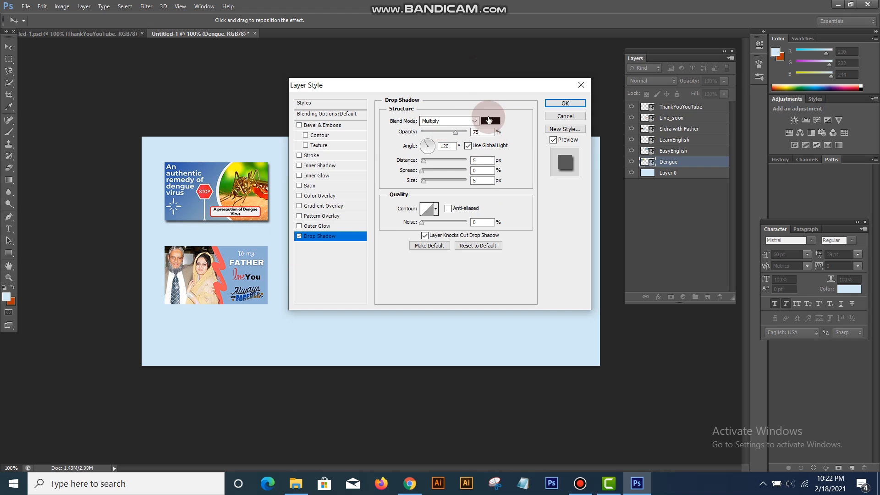
{"action": "left_click", "coordinate": [475, 120]}
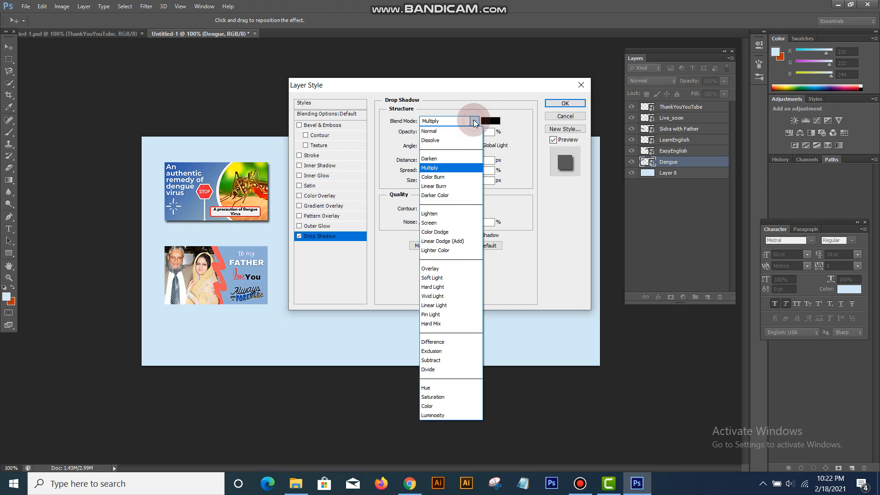
{"action": "left_click", "coordinate": [452, 130]}
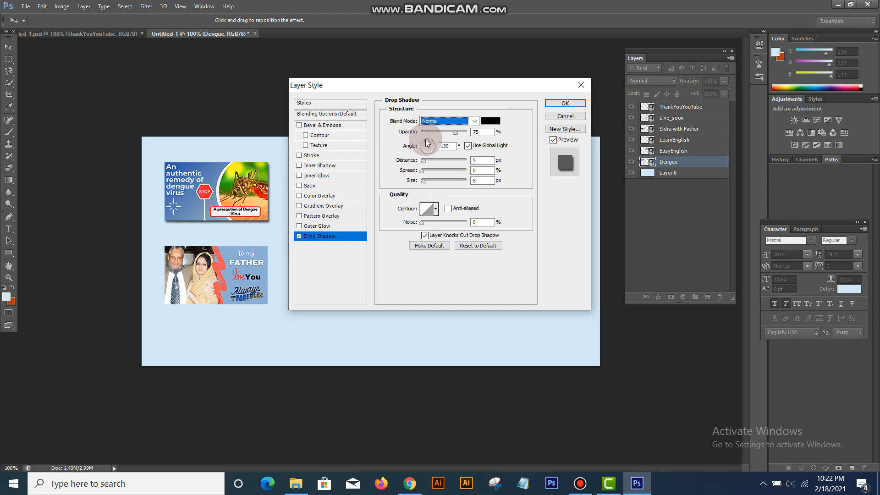
{"action": "left_click_drag", "start_coordinate": [425, 141], "coordinate": [423, 143]}
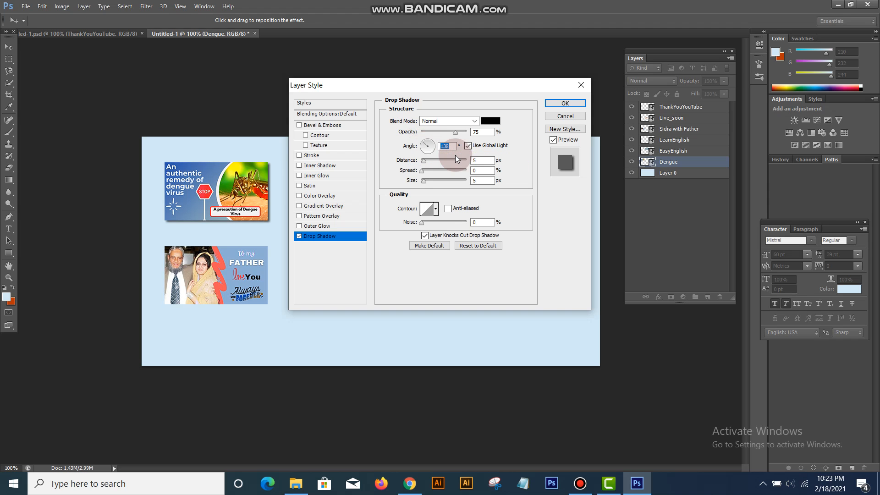
{"action": "type", "text": "120"}
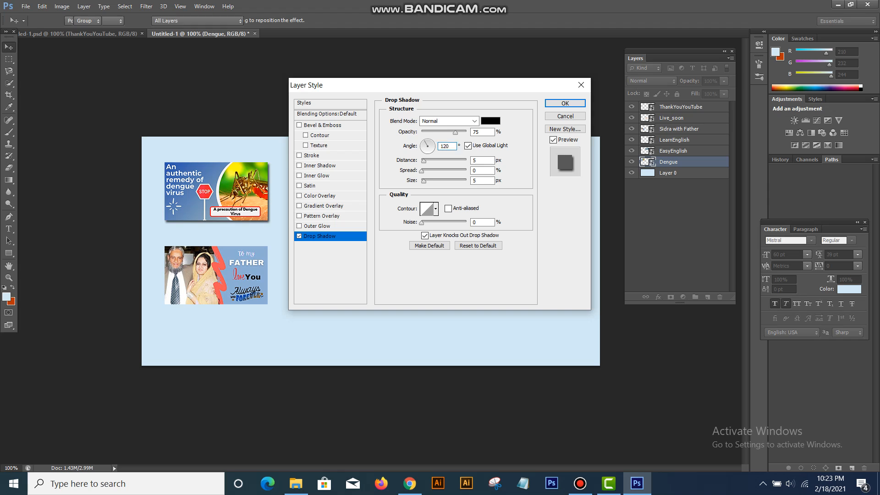
{"action": "key", "text": "Return"}
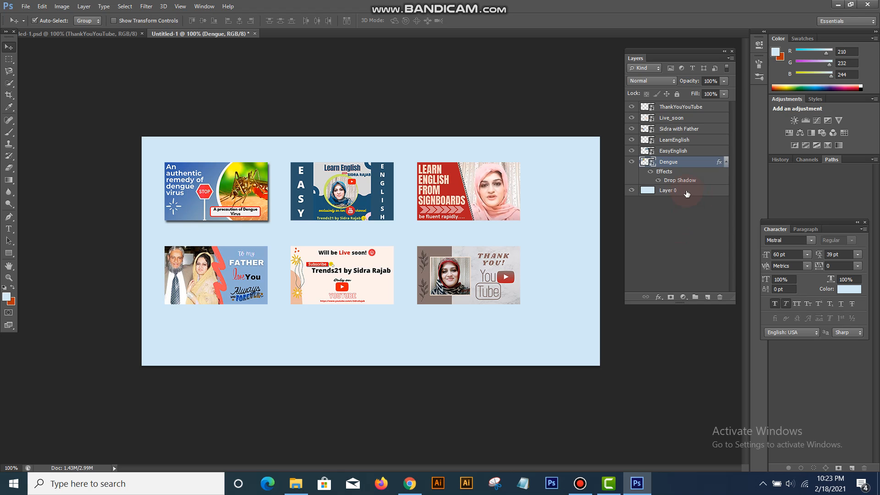
Set the Dengue layer's drop shadow distance to 7 px and spread to 14%, increase its size, and apply the layer style.
{"action": "double_click", "coordinate": [682, 167]}
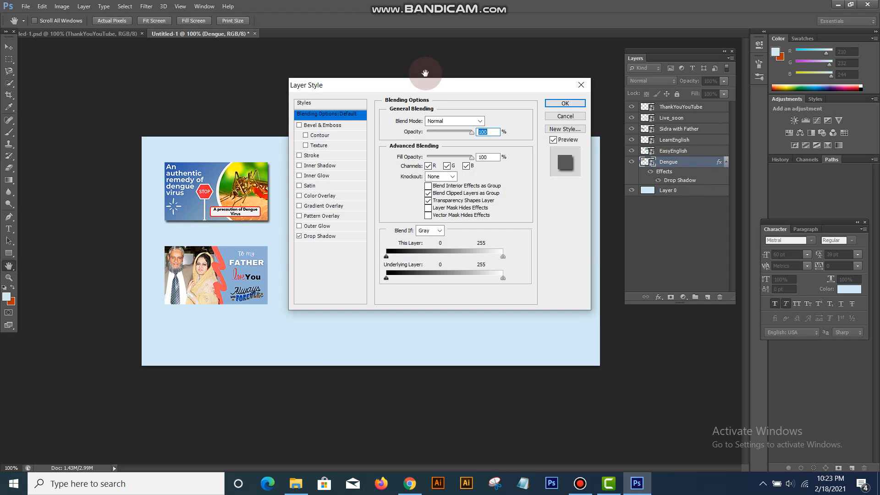
{"action": "left_click_drag", "start_coordinate": [427, 84], "coordinate": [565, 111]}
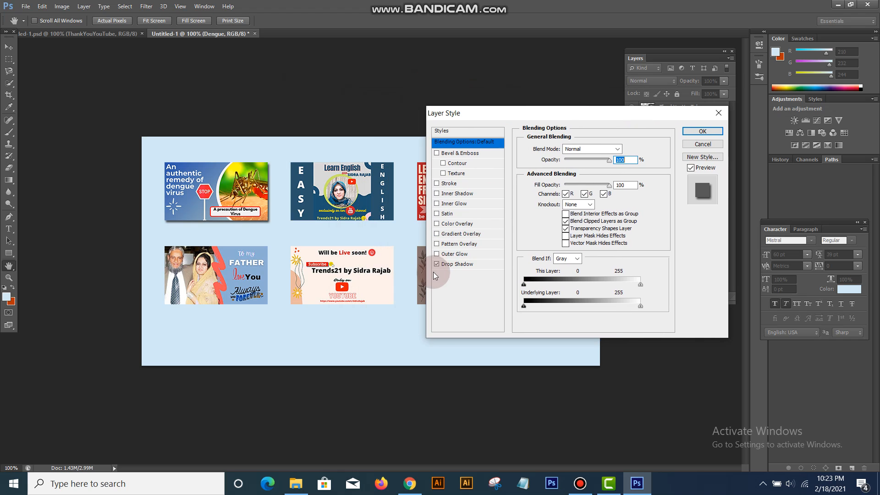
{"action": "left_click", "coordinate": [457, 264]}
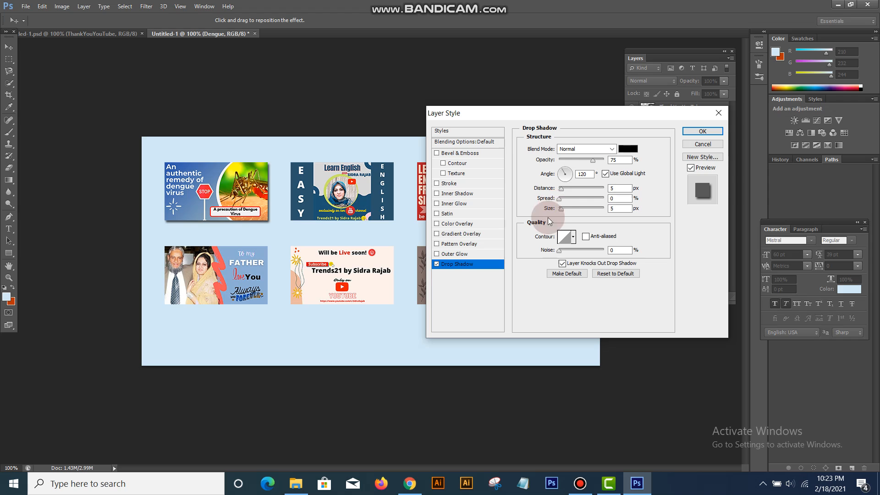
{"action": "left_click", "coordinate": [559, 200]}
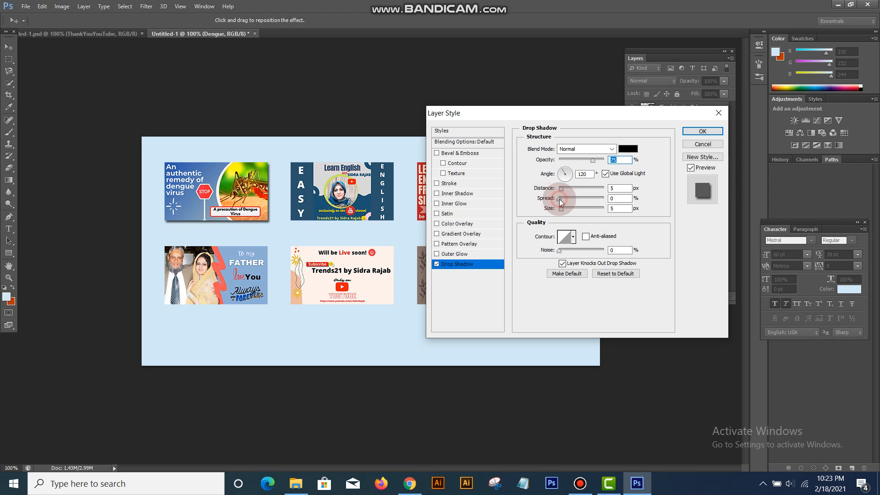
{"action": "left_click_drag", "start_coordinate": [561, 202], "coordinate": [562, 189]}
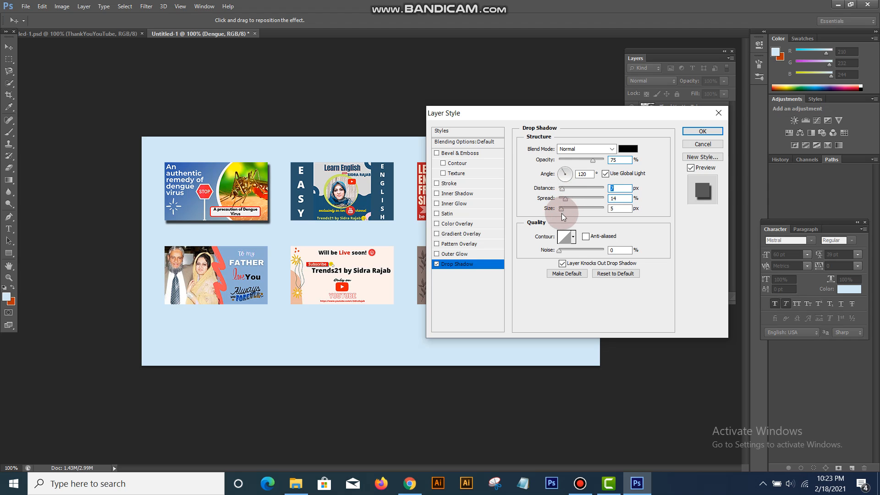
{"action": "left_click_drag", "start_coordinate": [562, 213], "coordinate": [563, 210]}
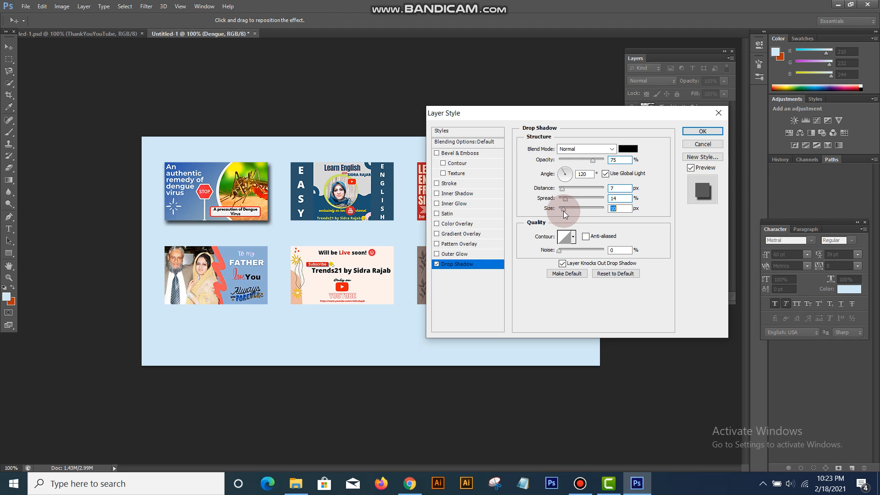
{"action": "left_click_drag", "start_coordinate": [563, 211], "coordinate": [565, 212]}
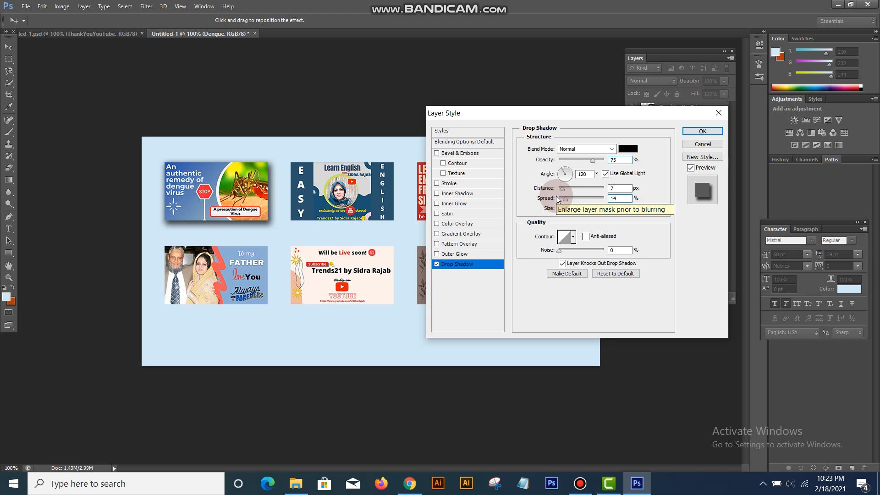
{"action": "key", "text": "Tab"}
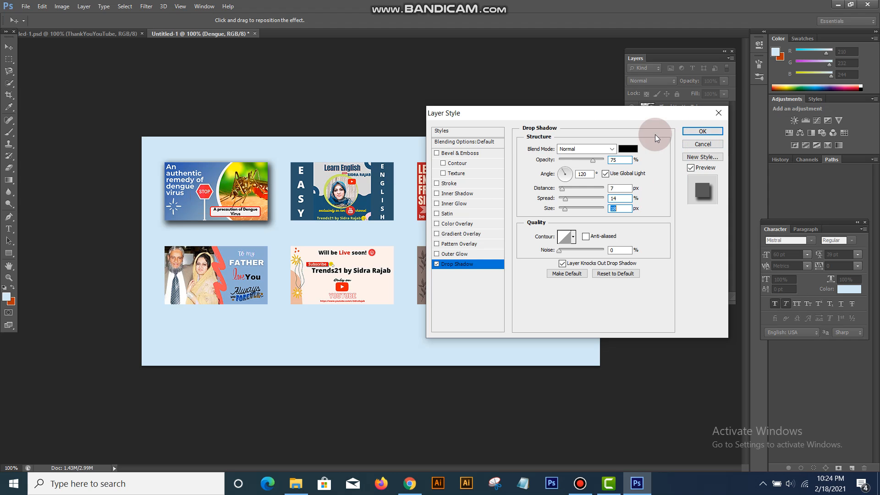
{"action": "left_click", "coordinate": [703, 132]}
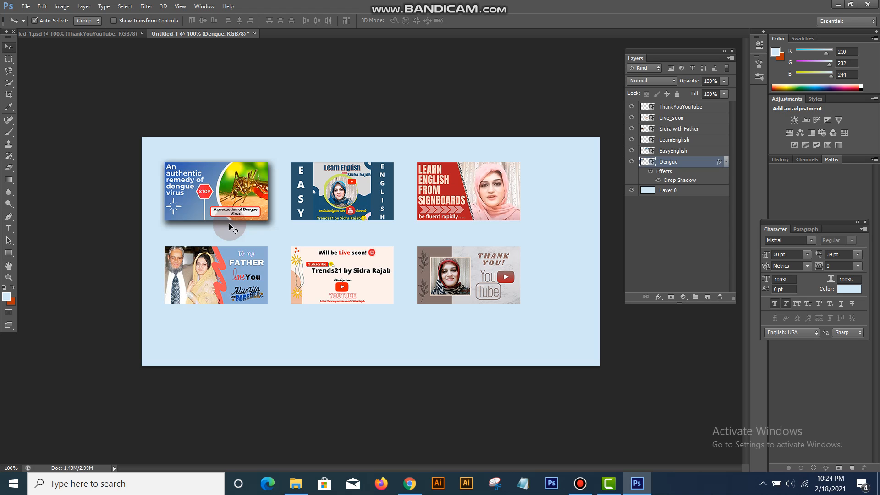
{"action": "left_click", "coordinate": [331, 192]}
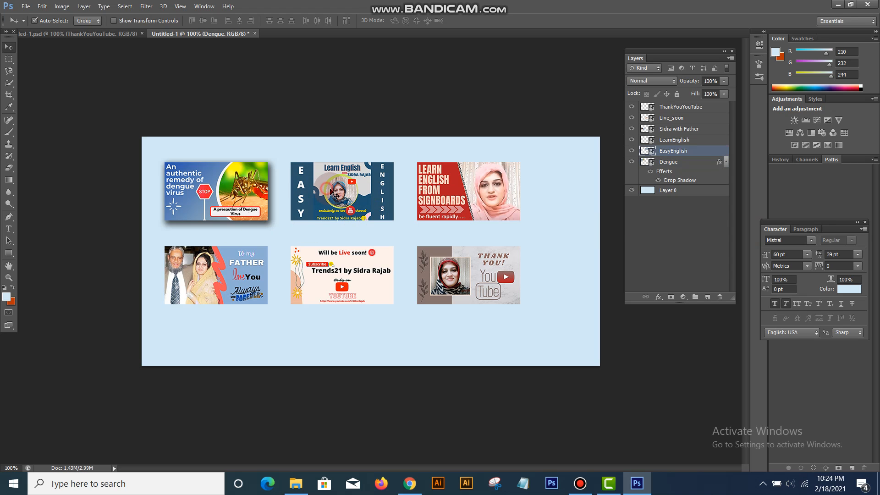
{"action": "left_click", "coordinate": [680, 144]}
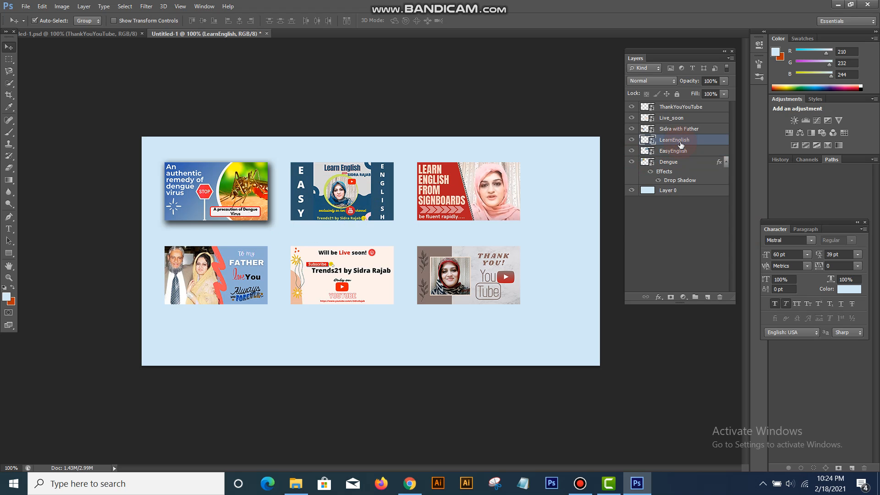
{"action": "right_click", "coordinate": [680, 143]}
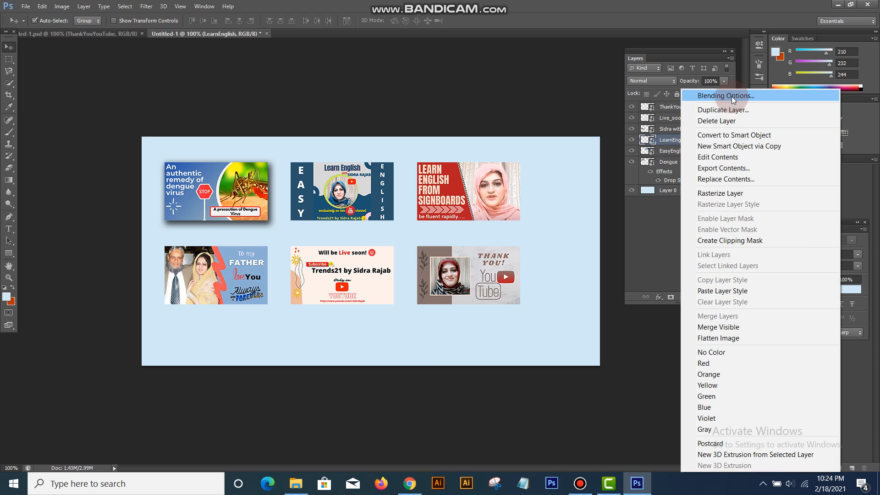
{"action": "left_click", "coordinate": [576, 96]}
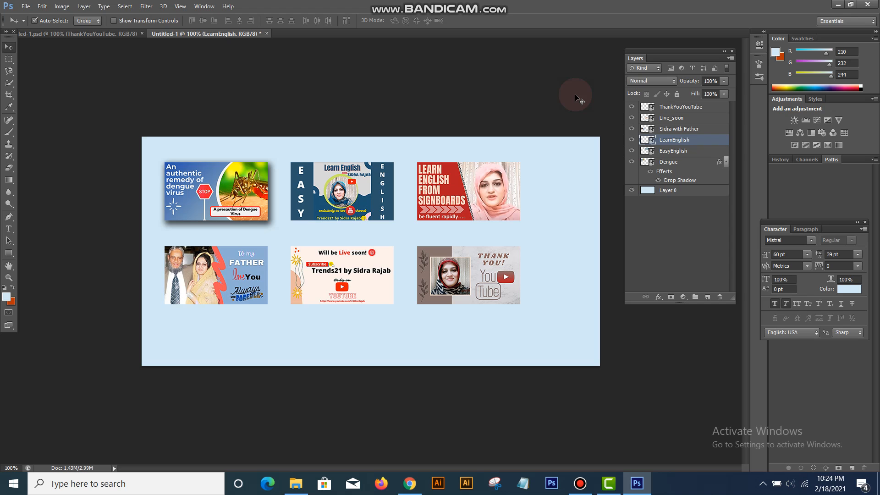
{"action": "left_click", "coordinate": [678, 151]}
{"action": "right_click", "coordinate": [679, 158]}
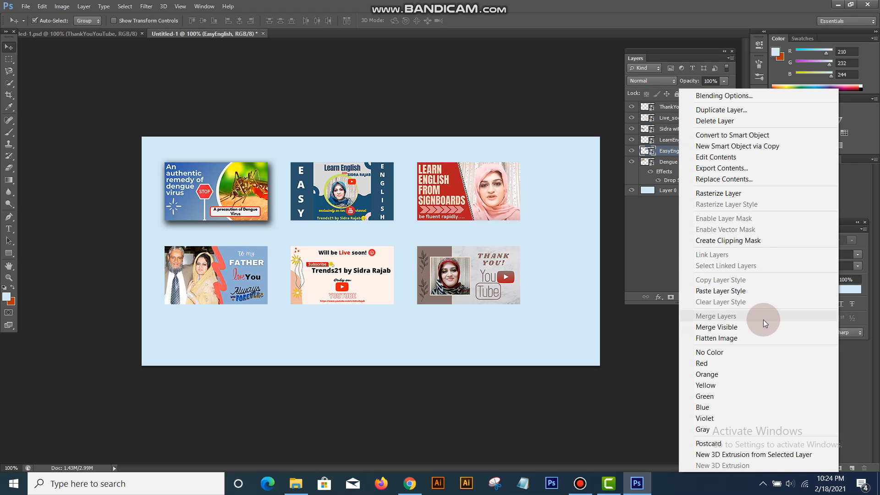
{"action": "left_click", "coordinate": [659, 251]}
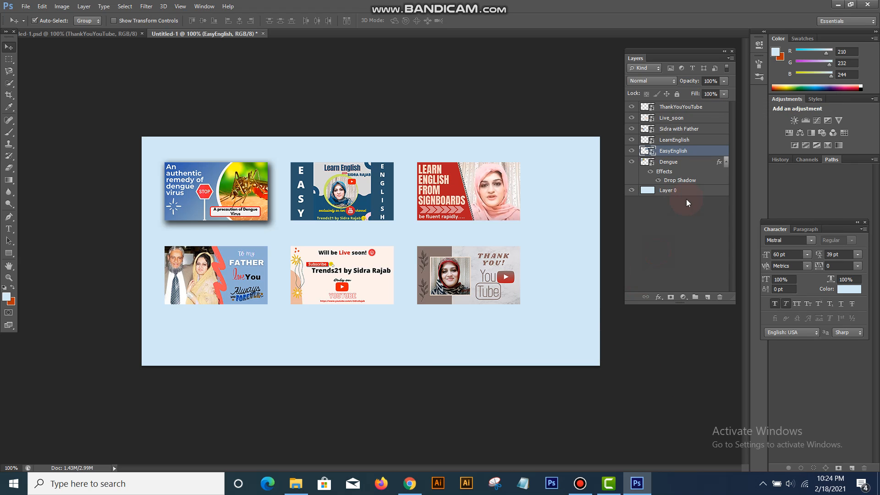
Copy the Dengue layer's style and paste it onto the EasyEnglish layer.
{"action": "left_click", "coordinate": [668, 163]}
{"action": "right_click", "coordinate": [669, 163]}
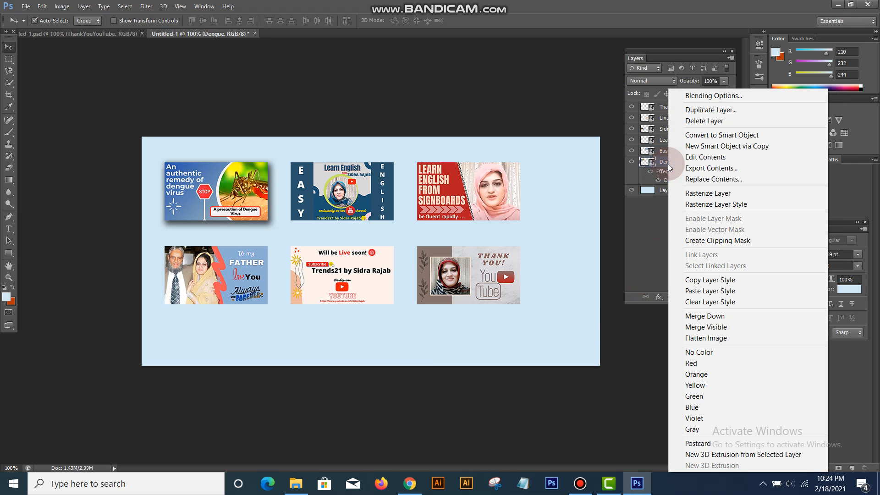
{"action": "left_click", "coordinate": [699, 282]}
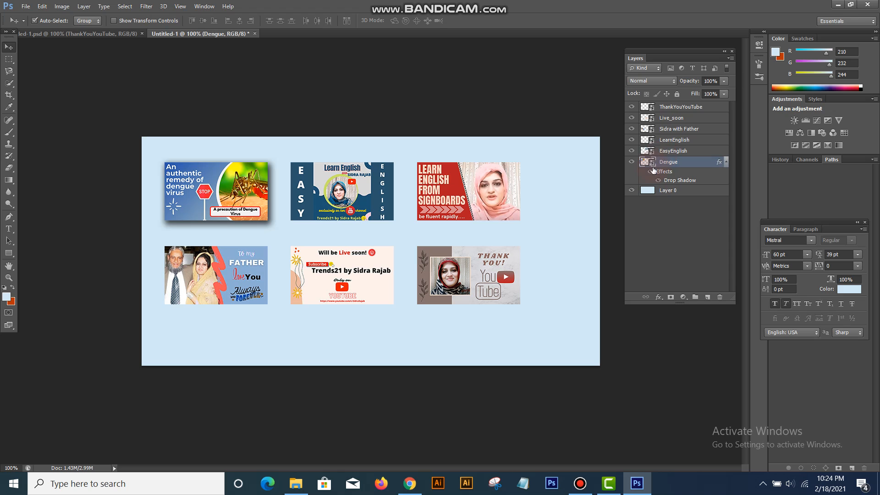
{"action": "left_click", "coordinate": [672, 154]}
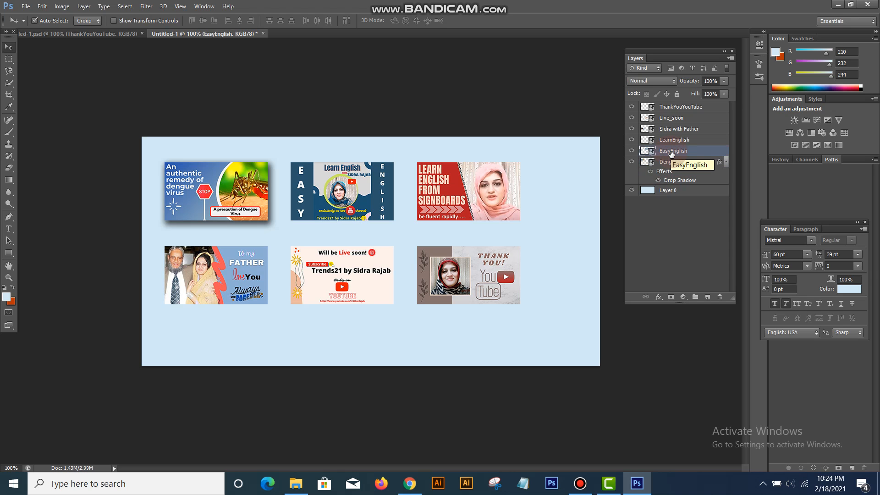
{"action": "right_click", "coordinate": [671, 154]}
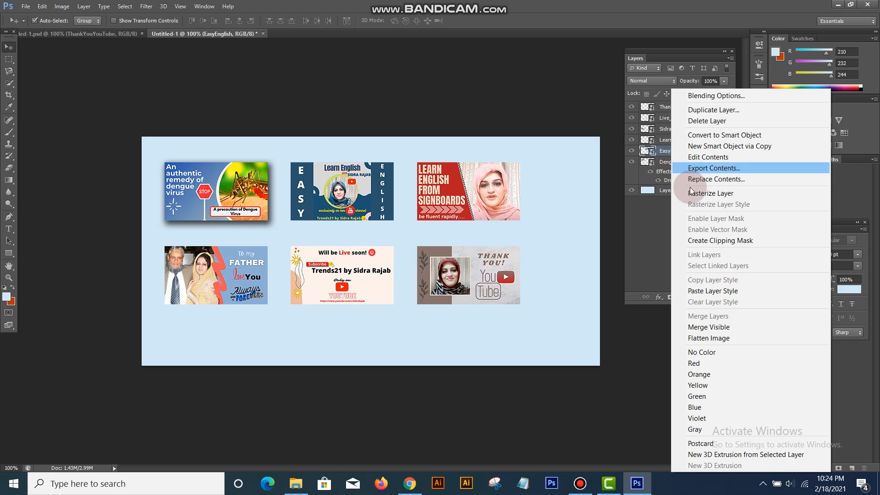
{"action": "left_click", "coordinate": [712, 292]}
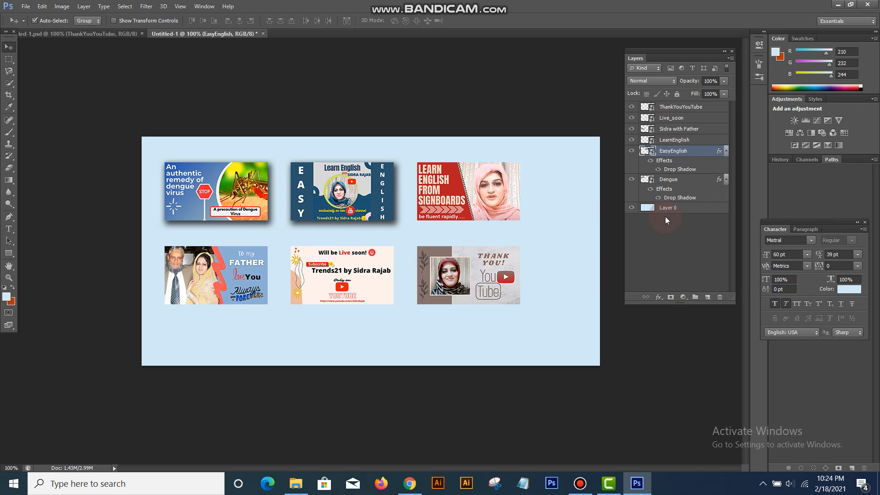
Paste the copied drop shadow style onto the LearnEnglish layer and the father thumbnail's layer.
{"action": "left_click", "coordinate": [673, 144]}
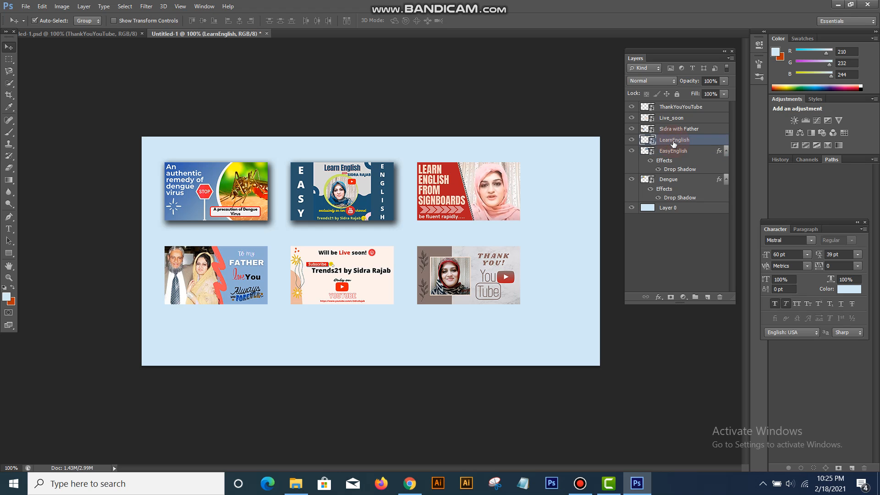
{"action": "right_click", "coordinate": [674, 144]}
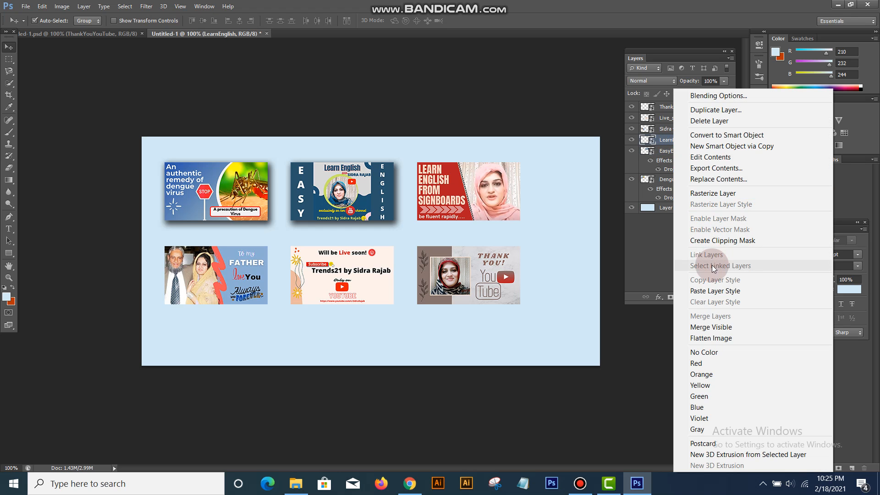
{"action": "left_click", "coordinate": [712, 291]}
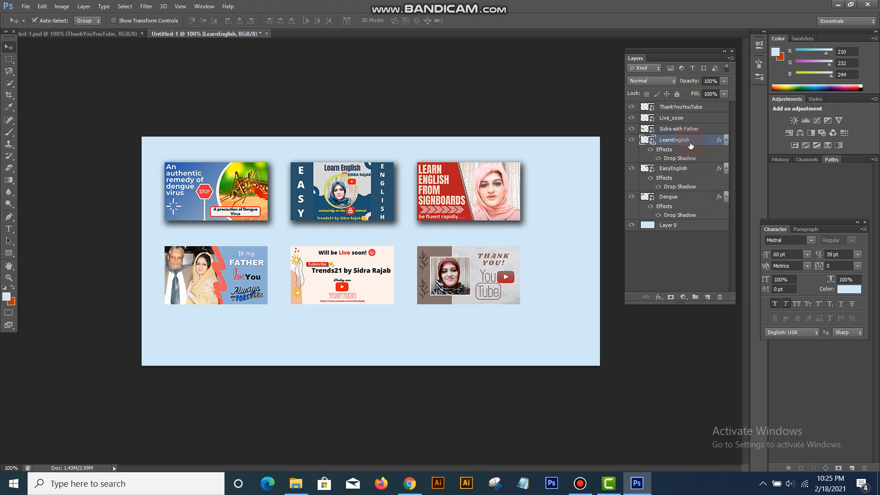
{"action": "left_click", "coordinate": [686, 129]}
{"action": "right_click", "coordinate": [686, 130]}
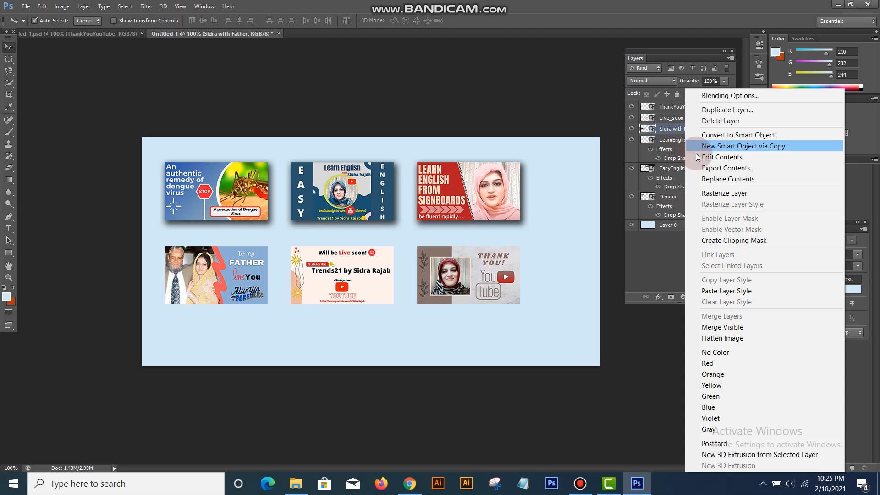
{"action": "left_click", "coordinate": [714, 293]}
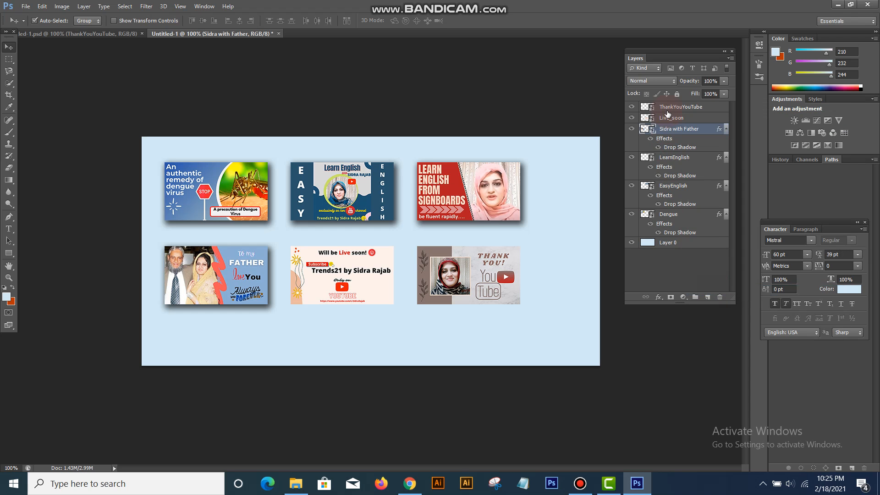
Paste the copied drop shadow style onto the Live_soon and ThankYouYouTube layers.
{"action": "left_click", "coordinate": [666, 122]}
{"action": "right_click", "coordinate": [667, 121]}
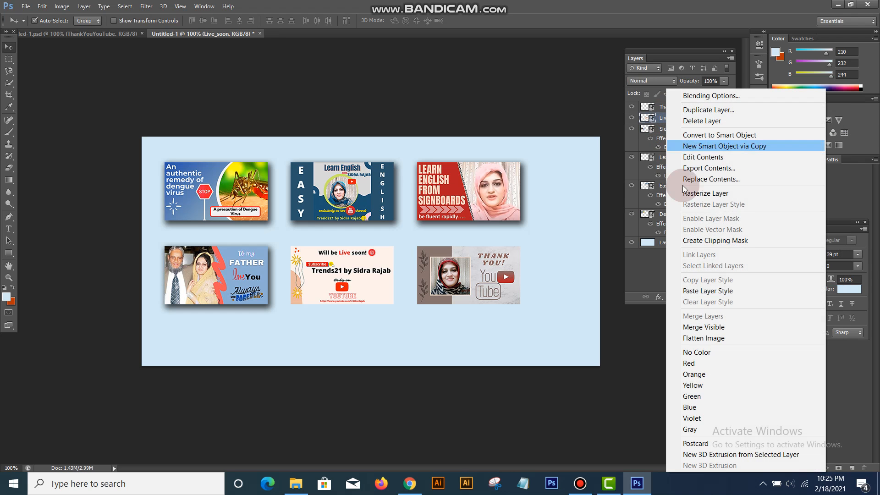
{"action": "left_click", "coordinate": [706, 293]}
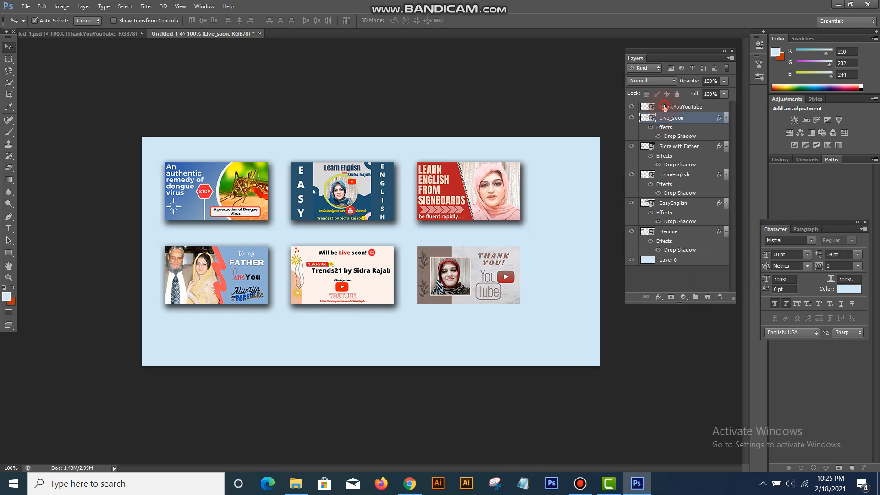
{"action": "left_click", "coordinate": [664, 107]}
{"action": "right_click", "coordinate": [664, 107]}
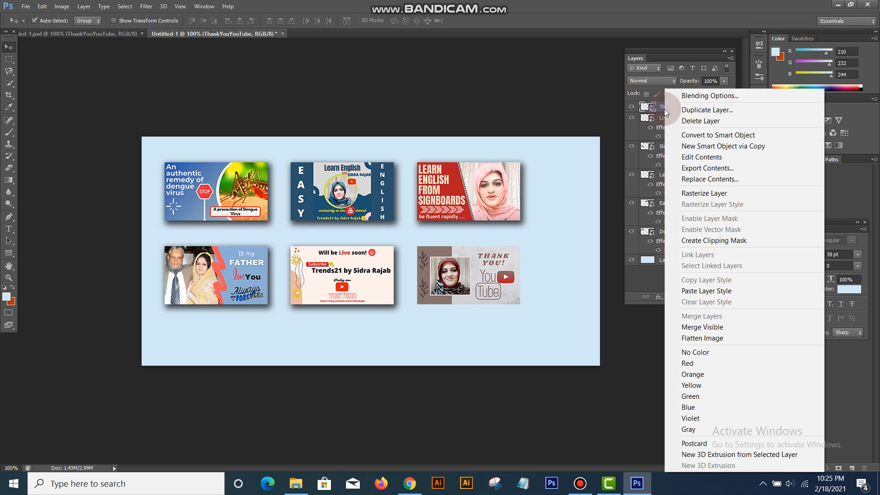
{"action": "left_click", "coordinate": [706, 293]}
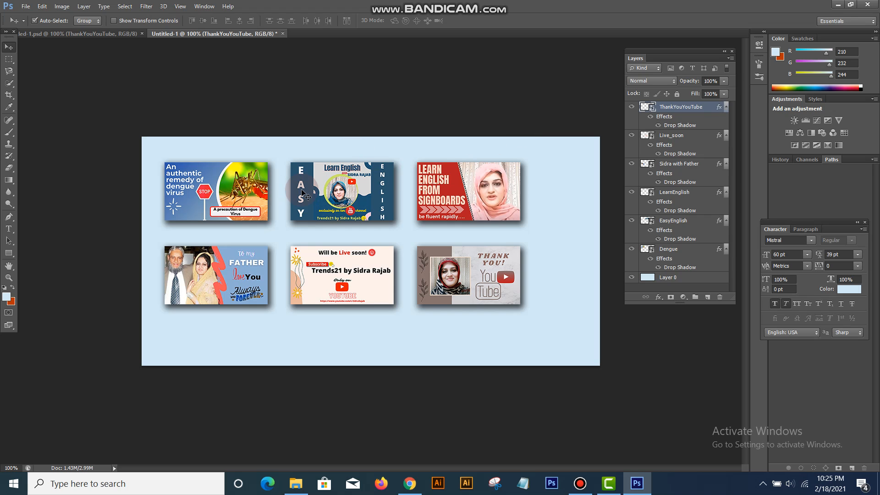
Move the three top-row thumbnails slightly up and narrow the gaps between them, keeping them level and evenly spaced.
{"action": "mouse_move", "coordinate": [229, 184]}
{"action": "left_mouse_down"}
{"action": "mouse_move", "coordinate": [220, 184]}
{"action": "mouse_move", "coordinate": [228, 182]}
{"action": "left_mouse_up"}
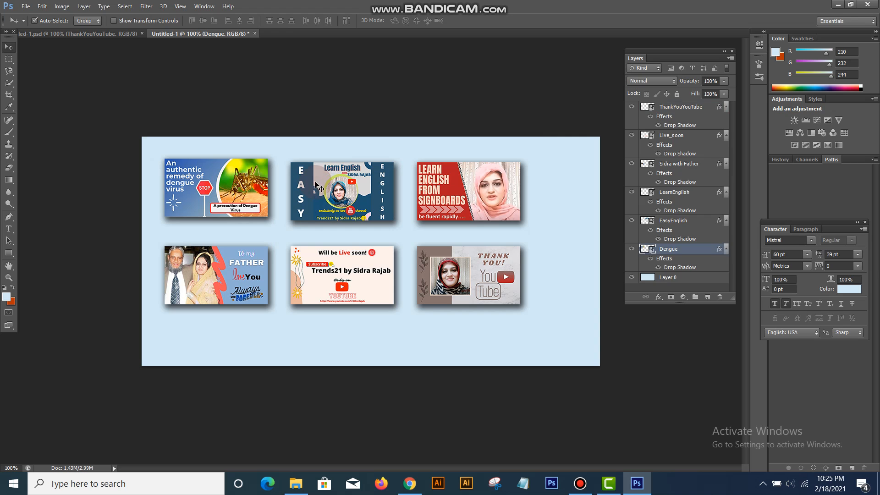
{"action": "left_click_drag", "start_coordinate": [324, 184], "coordinate": [320, 182]}
{"action": "left_click_drag", "start_coordinate": [452, 182], "coordinate": [441, 180]}
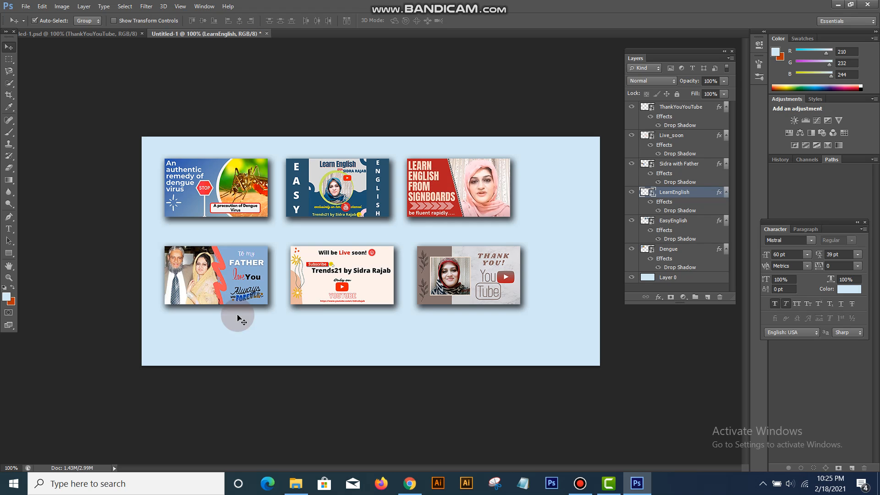
Move the three second-row thumbnails up closer to the top row, aligning each beneath the thumbnail above it.
{"action": "left_click_drag", "start_coordinate": [244, 270], "coordinate": [245, 260]}
{"action": "left_click_drag", "start_coordinate": [315, 278], "coordinate": [310, 268]}
{"action": "left_click_drag", "start_coordinate": [437, 268], "coordinate": [427, 258]}
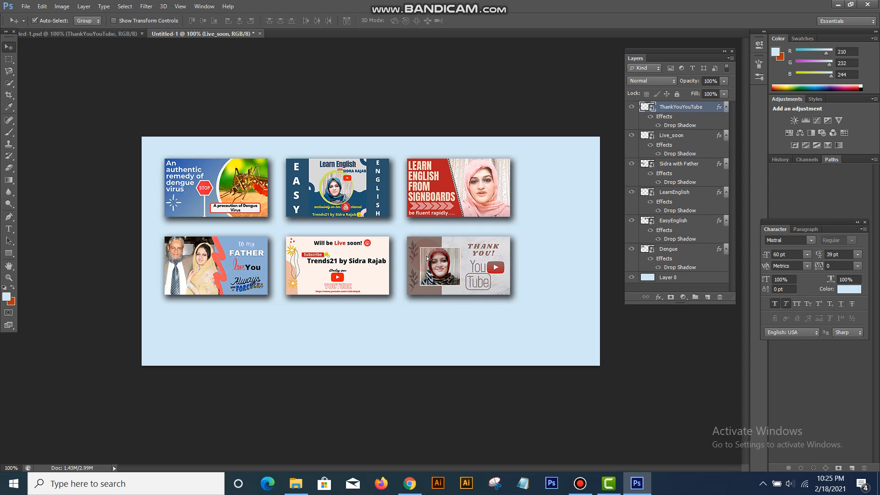
{"action": "left_click_drag", "start_coordinate": [498, 164], "coordinate": [498, 164]}
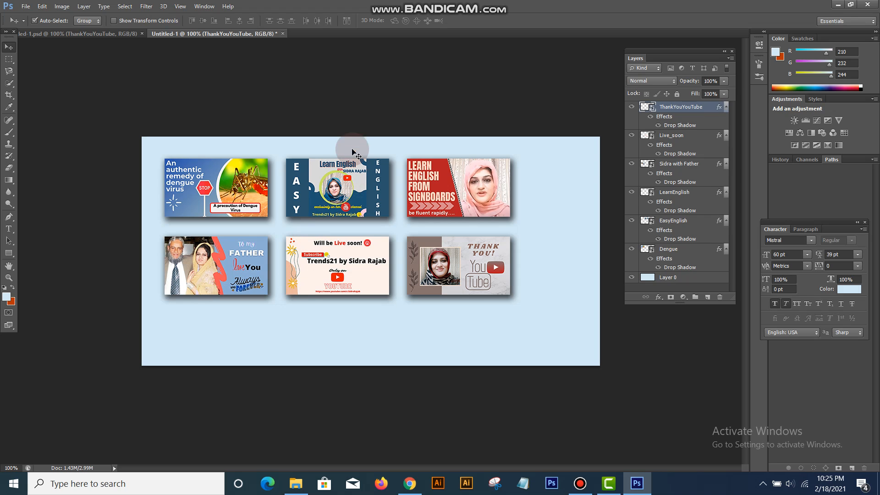
Crop the canvas to about 11.9 × 5.5 inches, removing the empty background beside and below the grid for even margins around the thumbnails.
{"action": "left_click", "coordinate": [668, 281]}
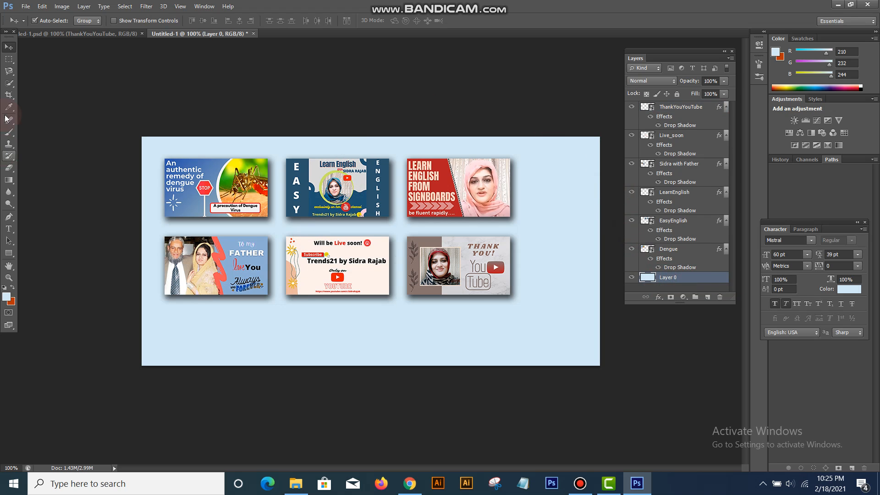
{"action": "left_click", "coordinate": [9, 72]}
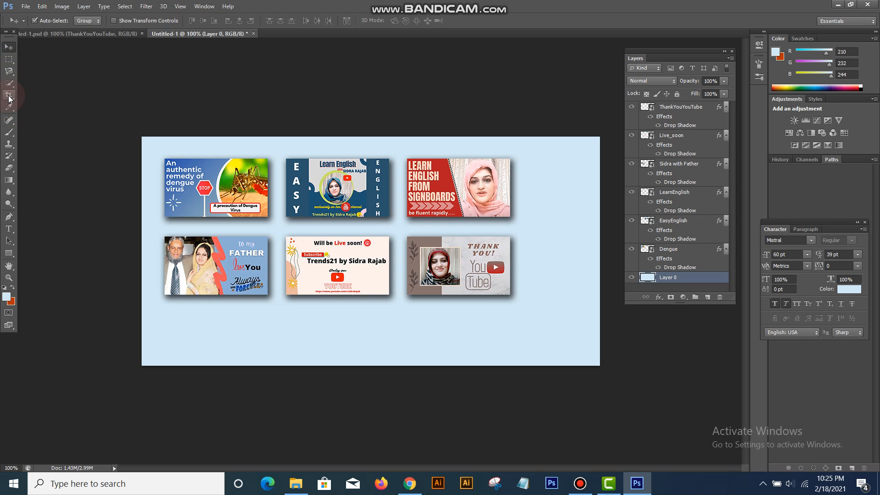
{"action": "left_click", "coordinate": [9, 87]}
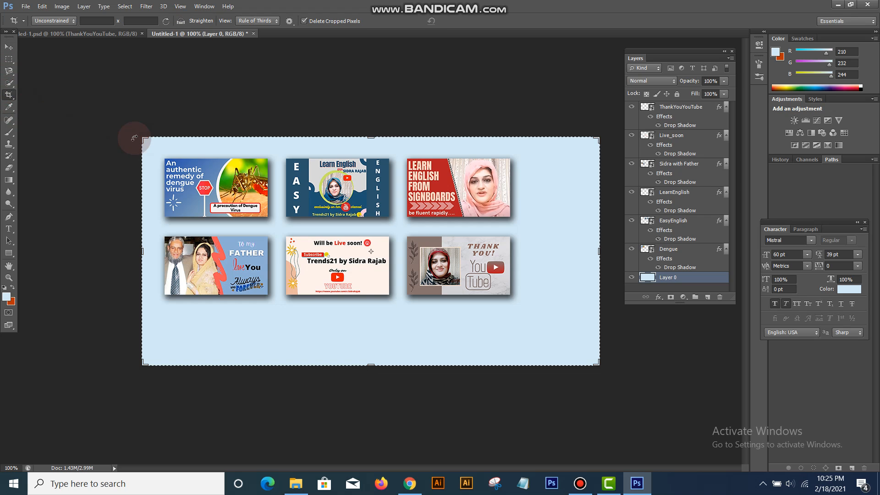
{"action": "left_click_drag", "start_coordinate": [596, 363], "coordinate": [564, 340]}
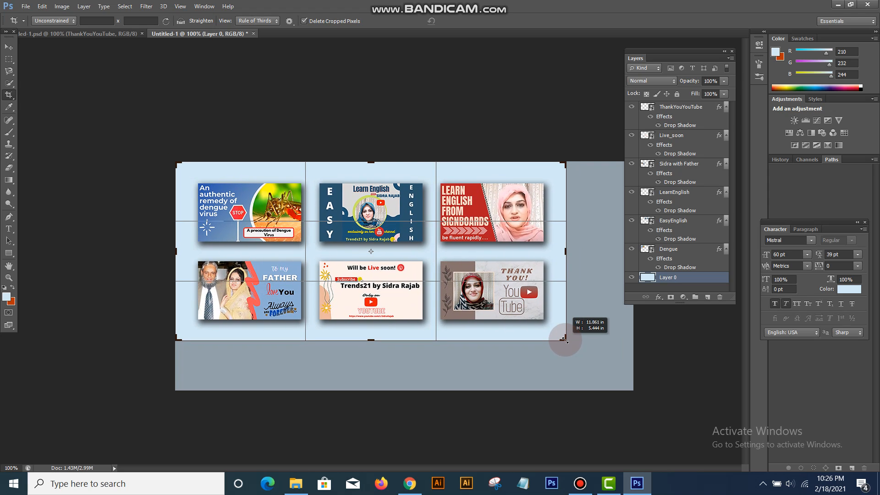
{"action": "left_click_drag", "start_coordinate": [564, 340], "coordinate": [564, 341]}
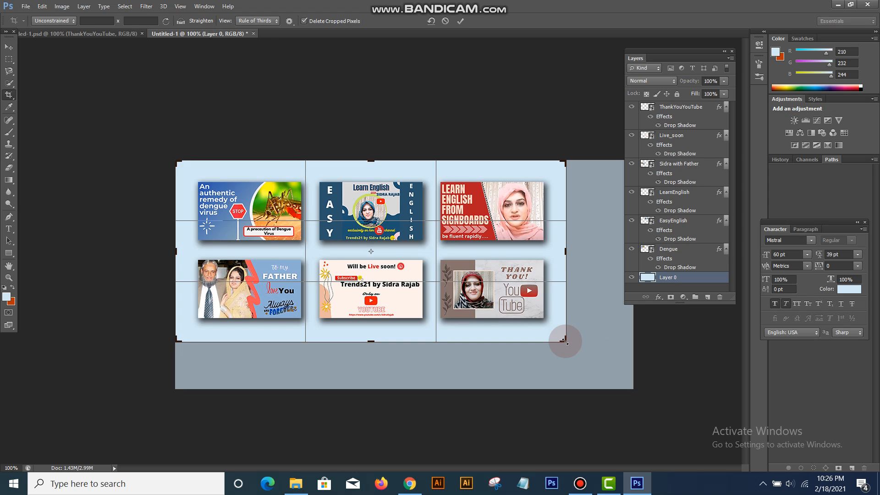
{"action": "key", "text": "Return"}
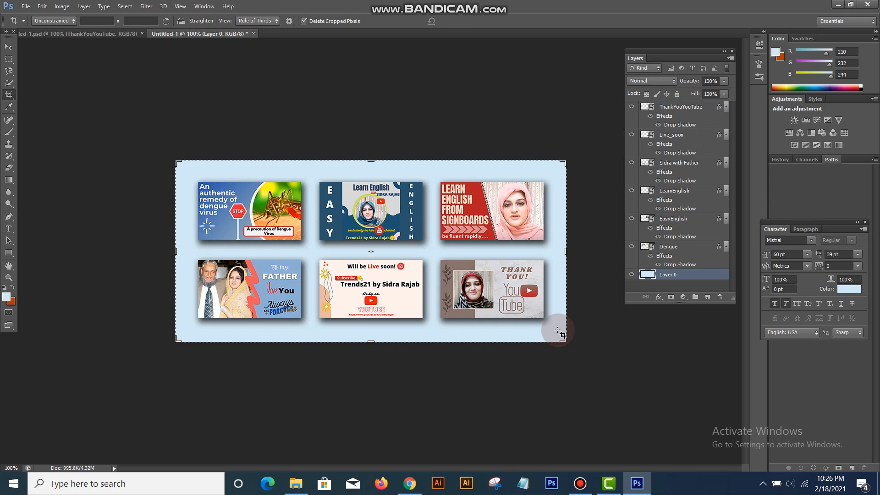
{"action": "left_click", "coordinate": [562, 335]}
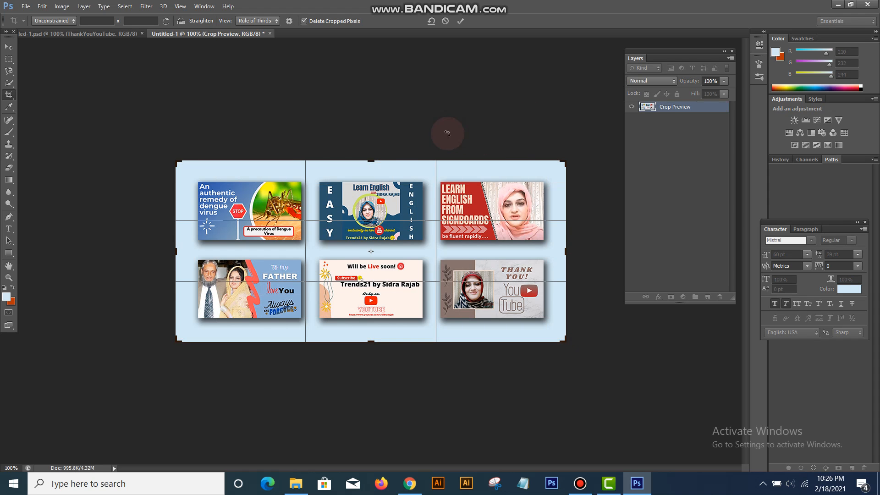
{"action": "key", "text": "Return"}
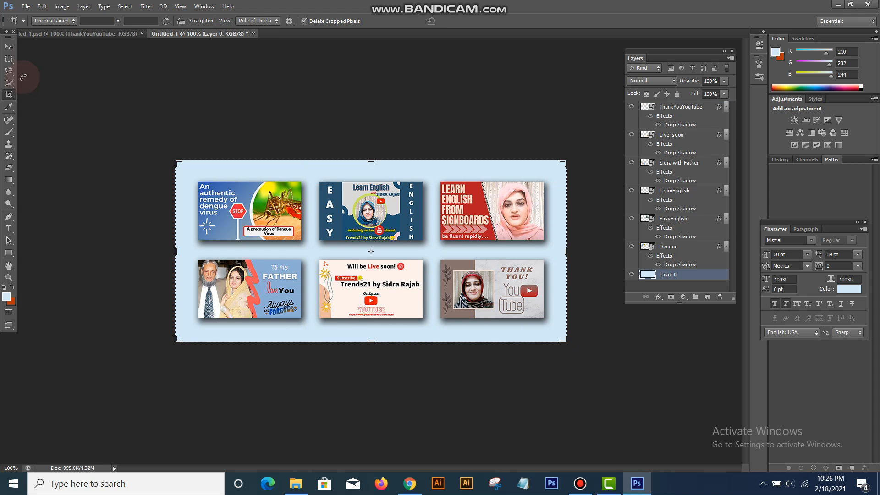
{"action": "left_click", "coordinate": [9, 47]}
{"action": "left_click", "coordinate": [74, 84]}
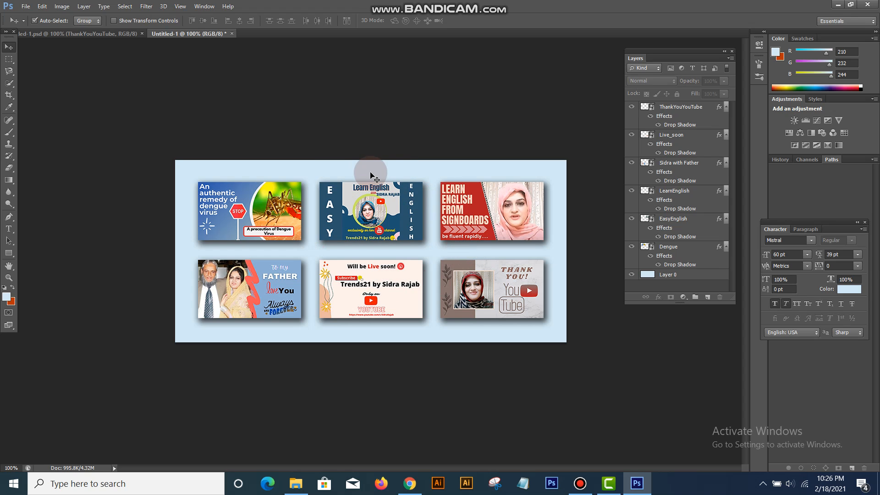
Save the cropped image to the Desktop as a JPEG copy named artwork.
{"action": "left_click", "coordinate": [24, 7]}
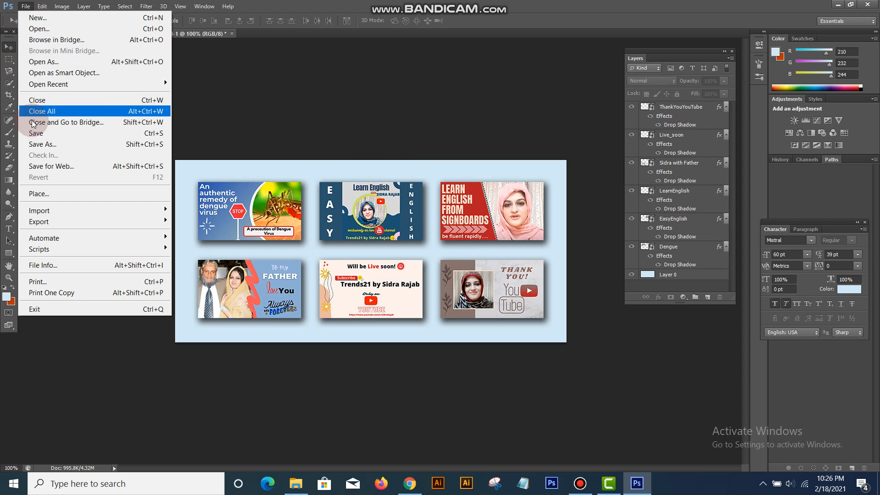
{"action": "left_click", "coordinate": [34, 145]}
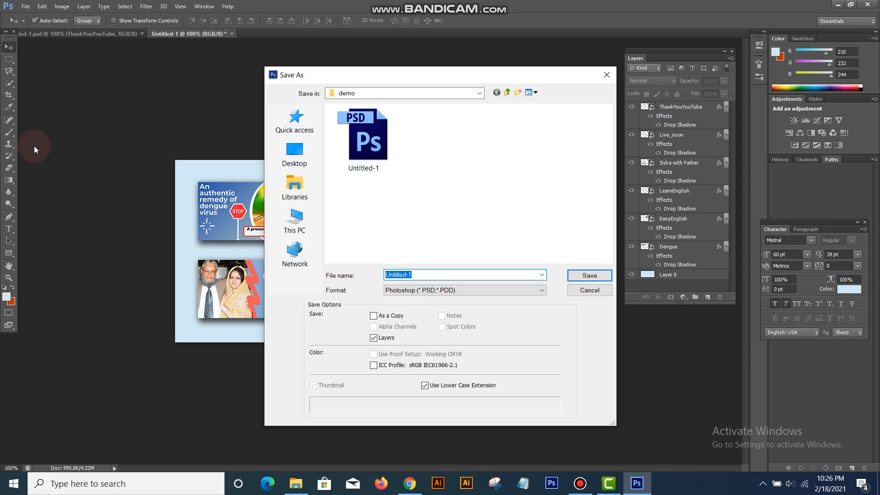
{"action": "left_click", "coordinate": [307, 155]}
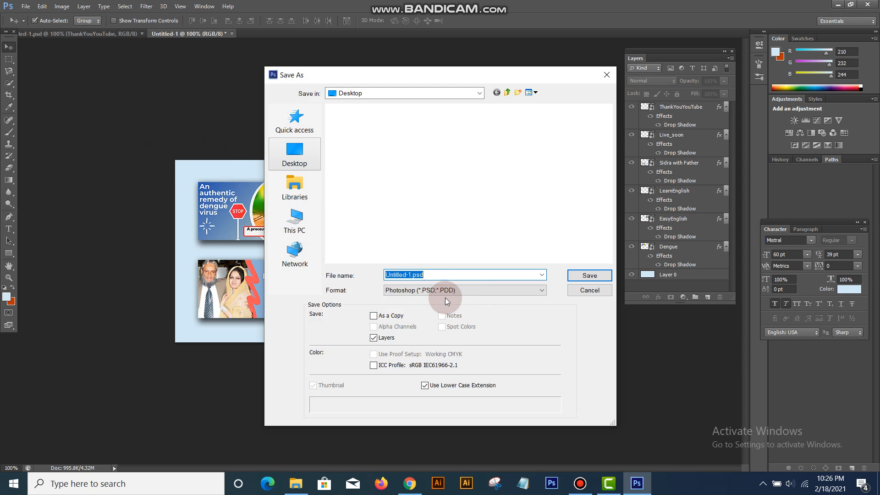
{"action": "left_click", "coordinate": [459, 293]}
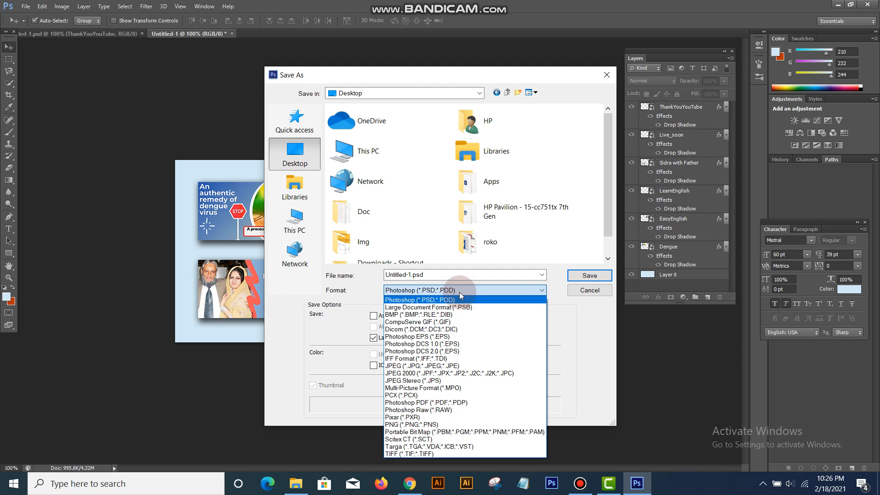
{"action": "left_click", "coordinate": [451, 369]}
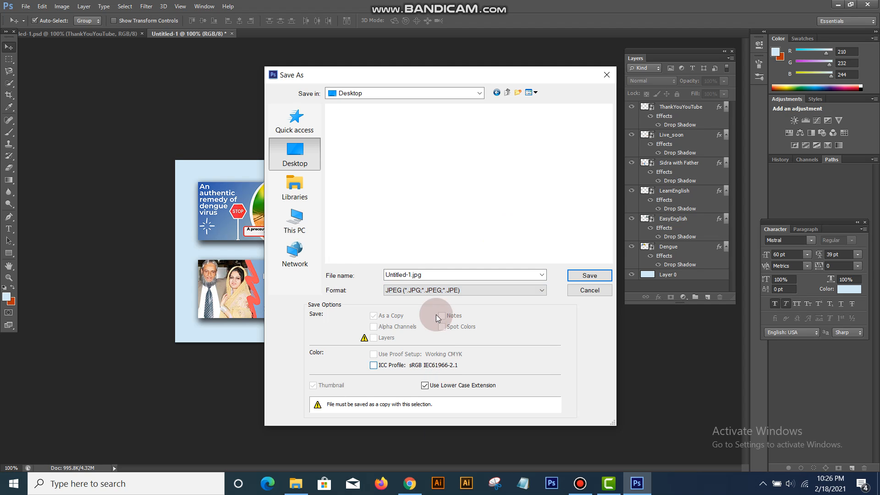
{"action": "double_click", "coordinate": [439, 275]}
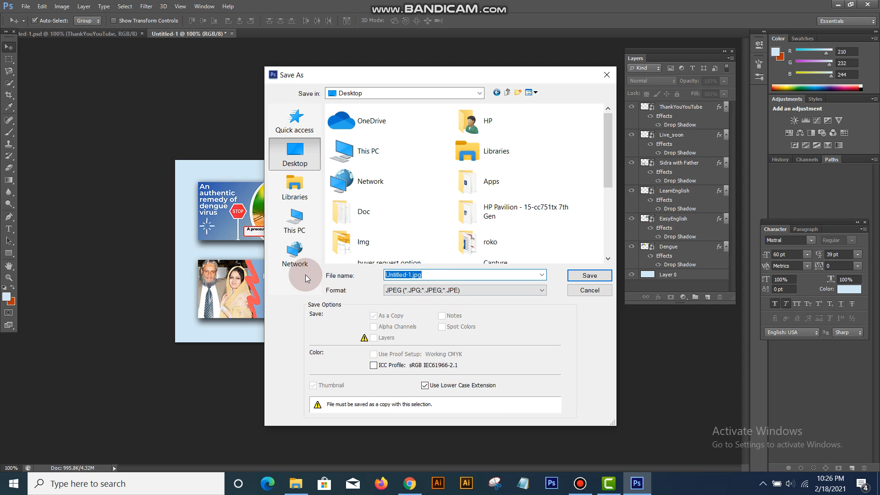
{"action": "type", "text": "artwork"}
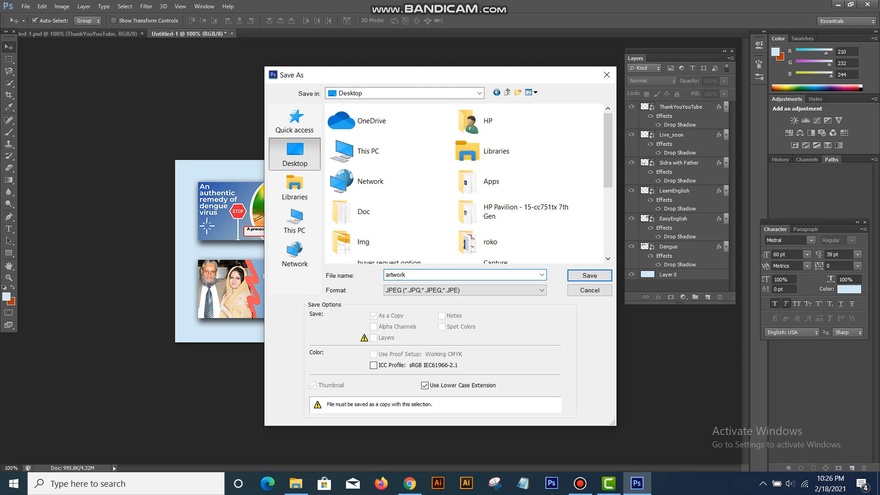
{"action": "left_click", "coordinate": [586, 276]}
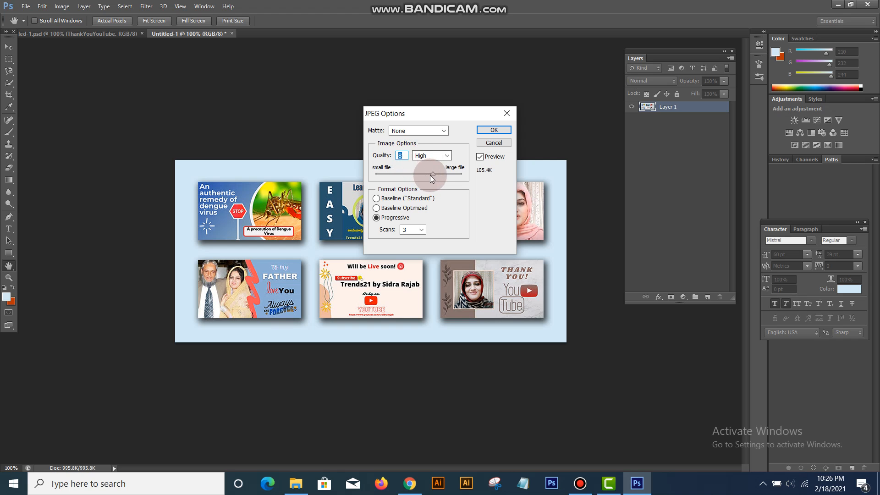
Set the JPEG quality to 12 (Maximum) and finish the export.
{"action": "left_click_drag", "start_coordinate": [432, 177], "coordinate": [468, 175]}
{"action": "left_click", "coordinate": [402, 154]}
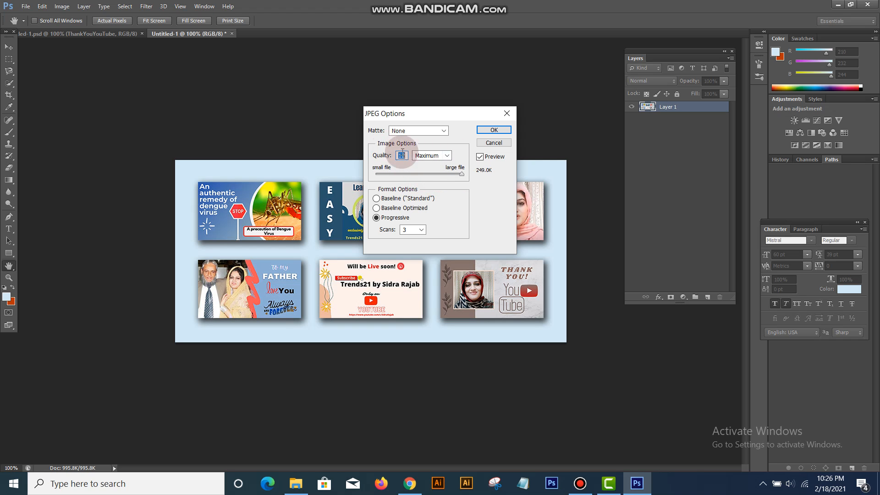
{"action": "left_click", "coordinate": [494, 131]}
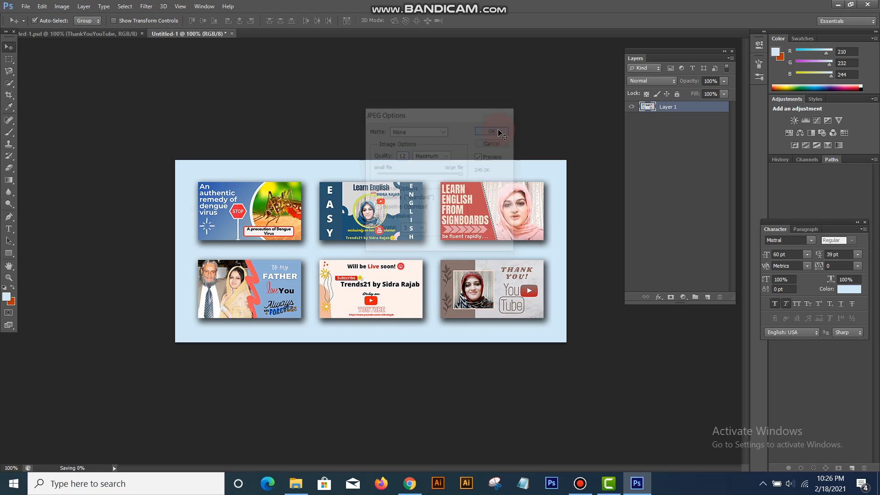